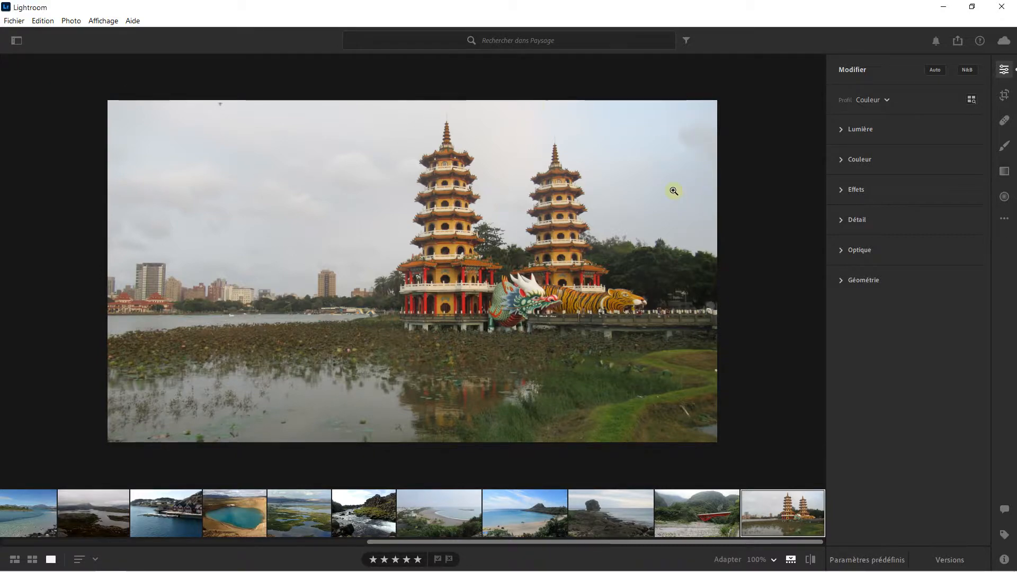
- Activate the adjustment brush and try out different brush sizes, shrinking it to 9 and enlarging it back to 21
click(1005, 147)
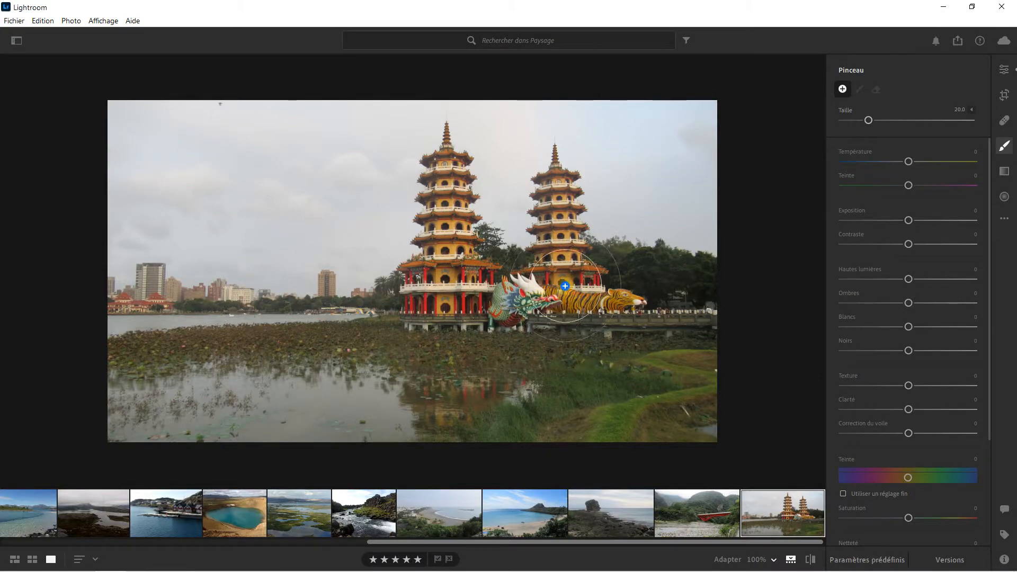
drag(868, 120, 872, 122)
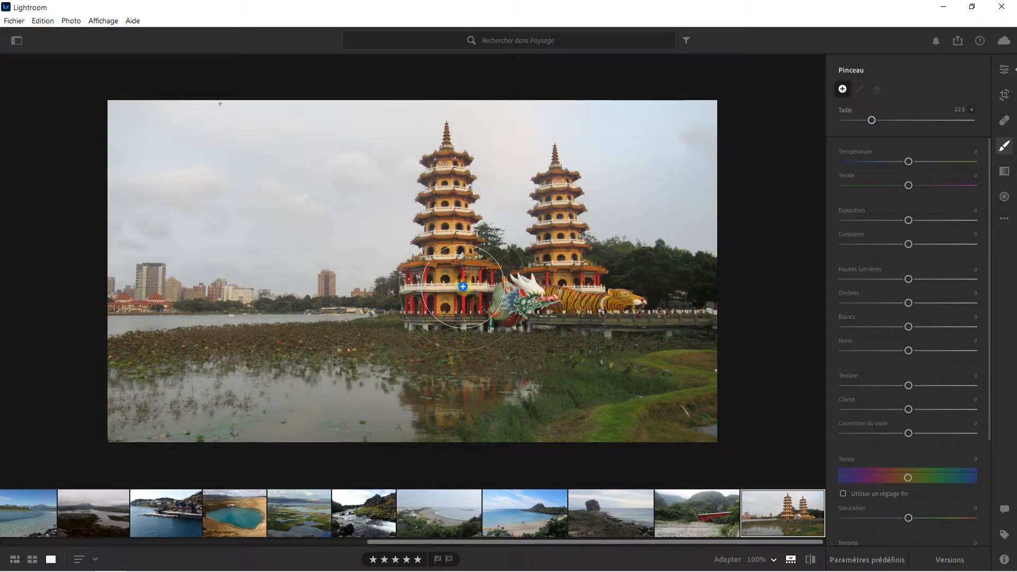
key(bracketleft)
key(bracketleft)
key(bracketleft)
key(bracketleft)
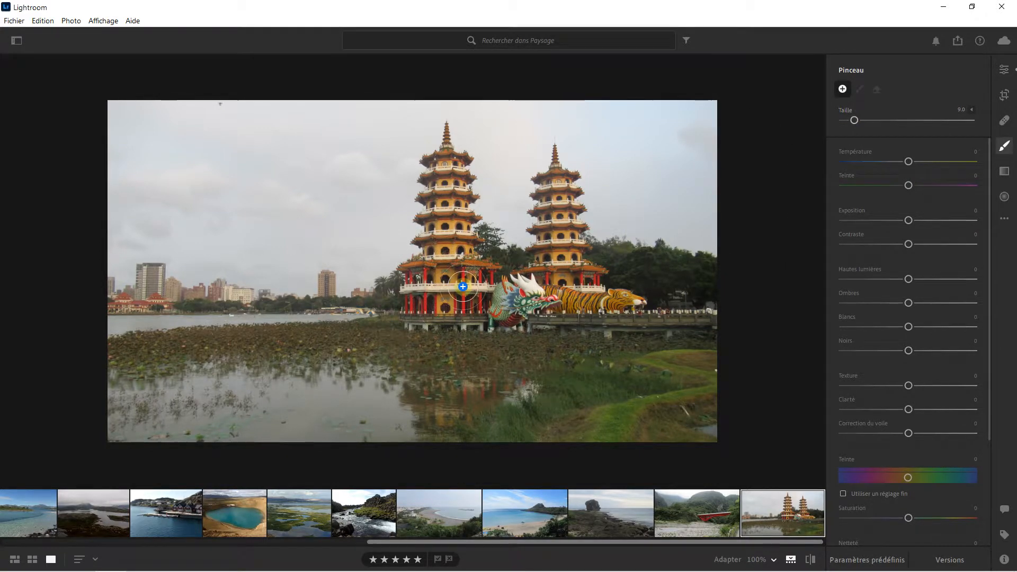
key(bracketright)
key(bracketright)
key(bracketright)
key(bracketright)
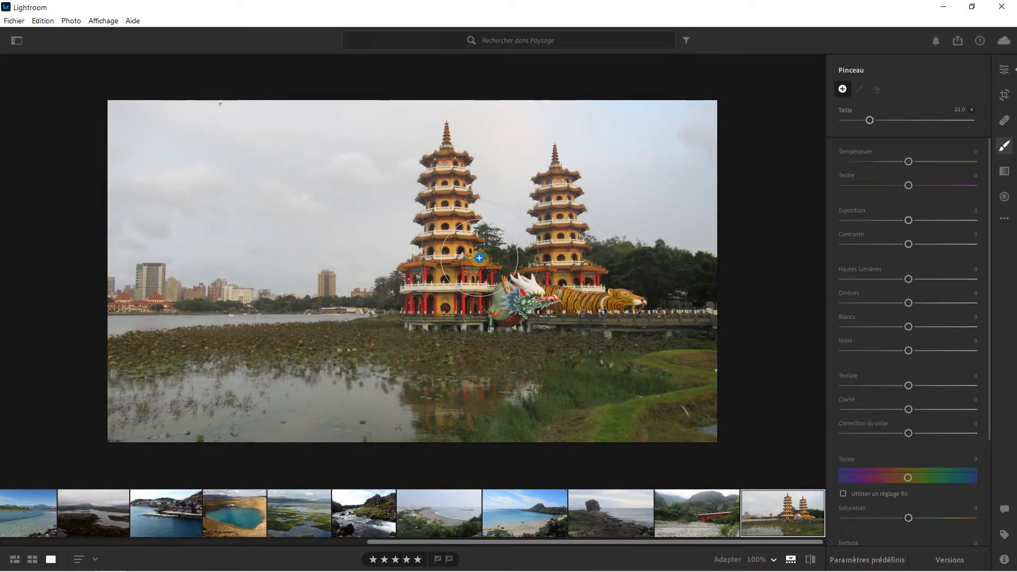
- Set the brush size to 25 and adjust how far its feathered edge extends around the core
scroll(479, 258, down, 5)
scroll(479, 258, up, 9)
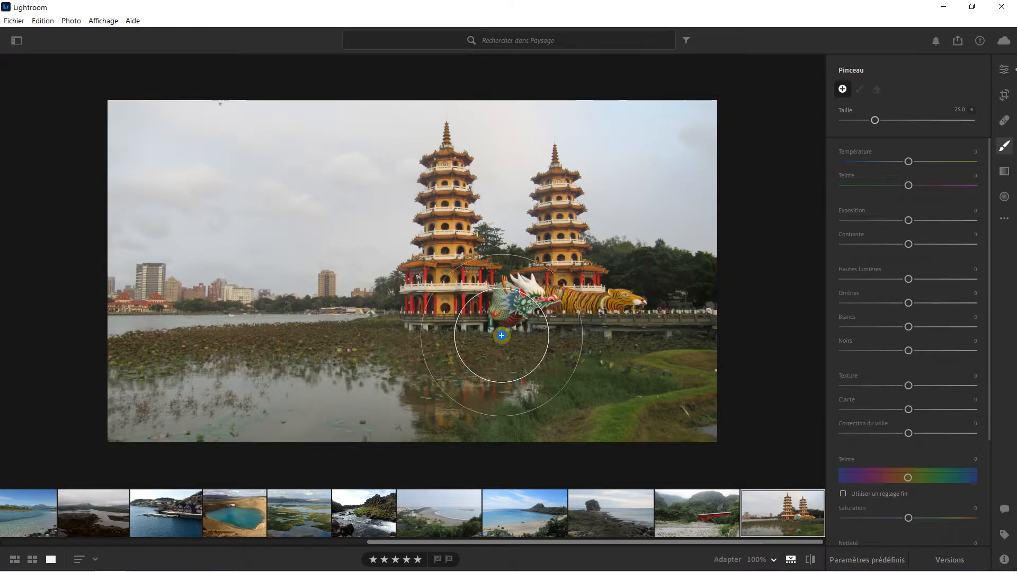
scroll(501, 335, down, 5)
scroll(501, 331, up, 3)
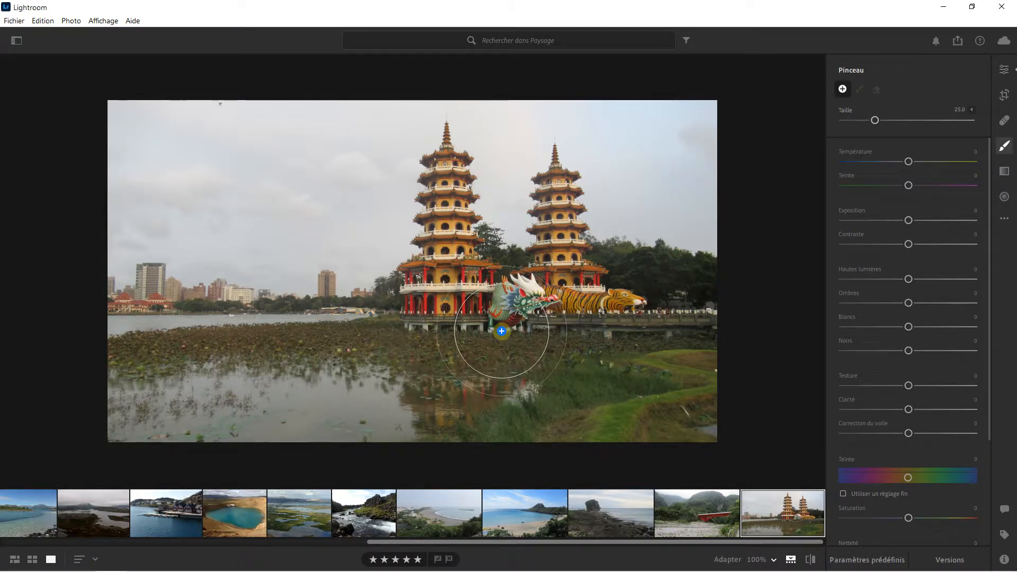
- Set the brush size to 12.3, paint over the water in the photo's lower-left area and preview the painted mask
drag(874, 121, 859, 121)
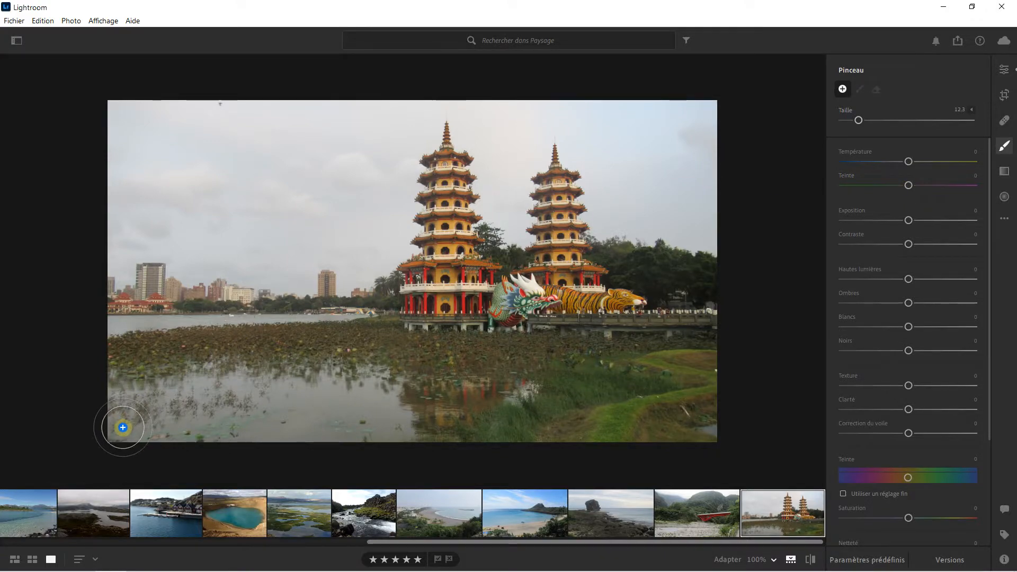
mouse_move(122, 428)
mouse_down()
mouse_move(157, 388)
mouse_move(209, 381)
mouse_move(399, 378)
mouse_move(424, 384)
mouse_move(450, 425)
mouse_move(108, 438)
mouse_move(136, 413)
mouse_move(256, 407)
mouse_move(200, 428)
mouse_move(205, 405)
mouse_move(318, 402)
mouse_move(254, 413)
mouse_move(393, 391)
mouse_move(333, 411)
mouse_move(419, 388)
mouse_move(386, 409)
mouse_move(417, 410)
mouse_move(256, 405)
mouse_move(297, 424)
mouse_move(227, 398)
mouse_move(189, 418)
mouse_move(189, 390)
mouse_move(252, 419)
mouse_move(246, 390)
mouse_move(425, 396)
mouse_move(420, 418)
mouse_move(284, 420)
mouse_move(374, 404)
mouse_up()
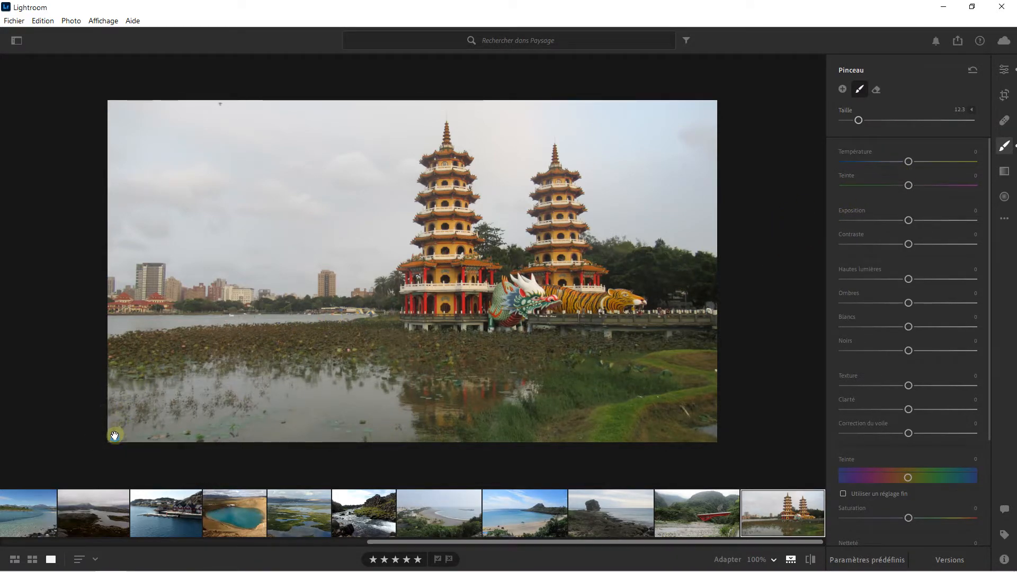
mouse_move(114, 437)
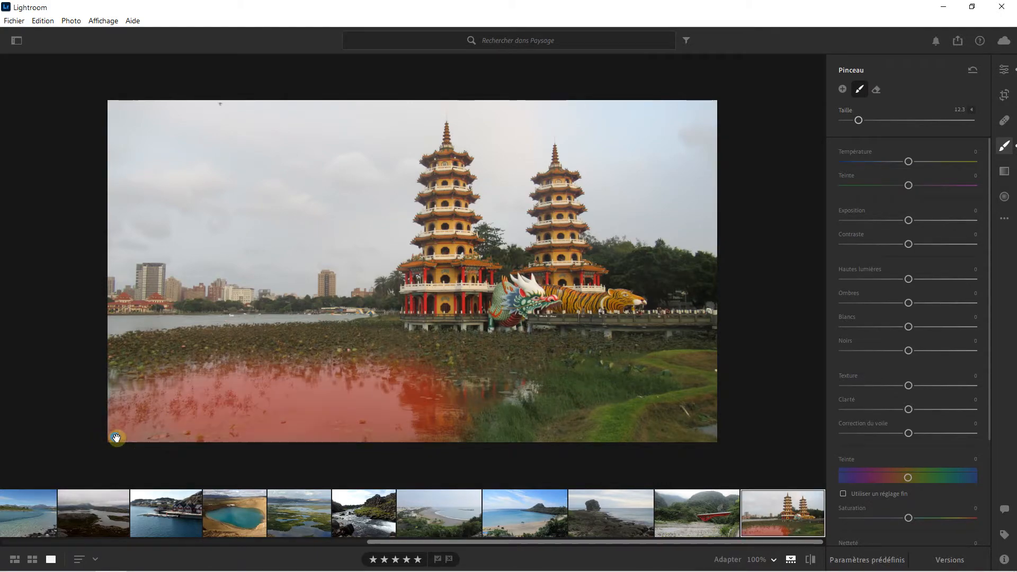
- Change the brush size for the water adjustment to 24
scroll(95, 430, up, 8)
scroll(103, 430, up, 3)
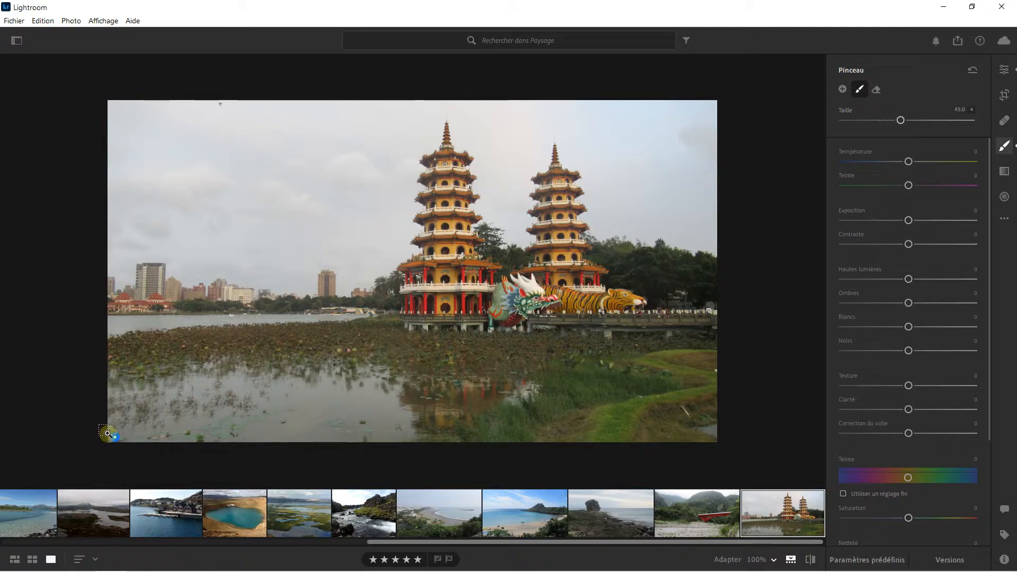
scroll(172, 381, down, 4)
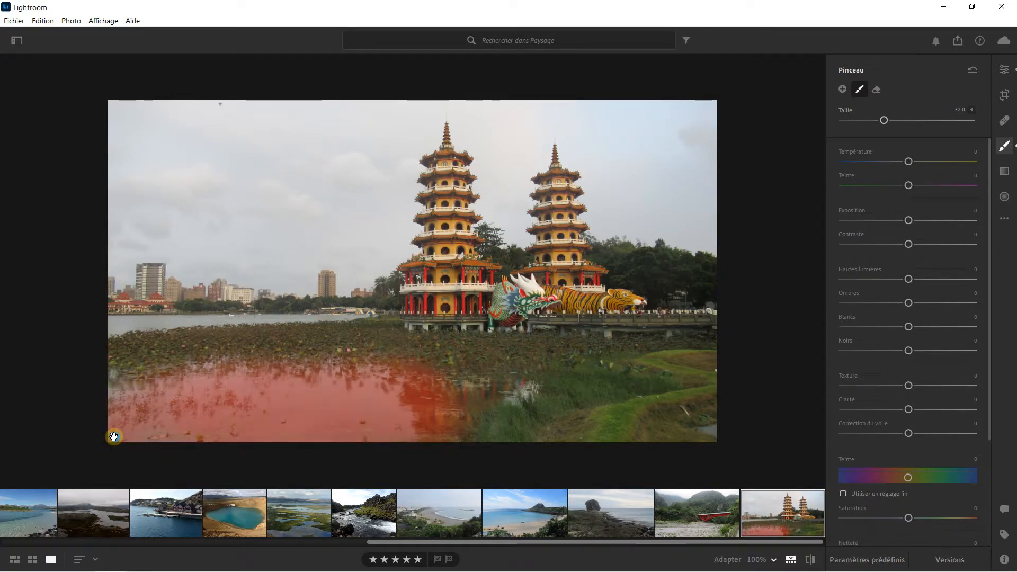
scroll(308, 292, down, 3)
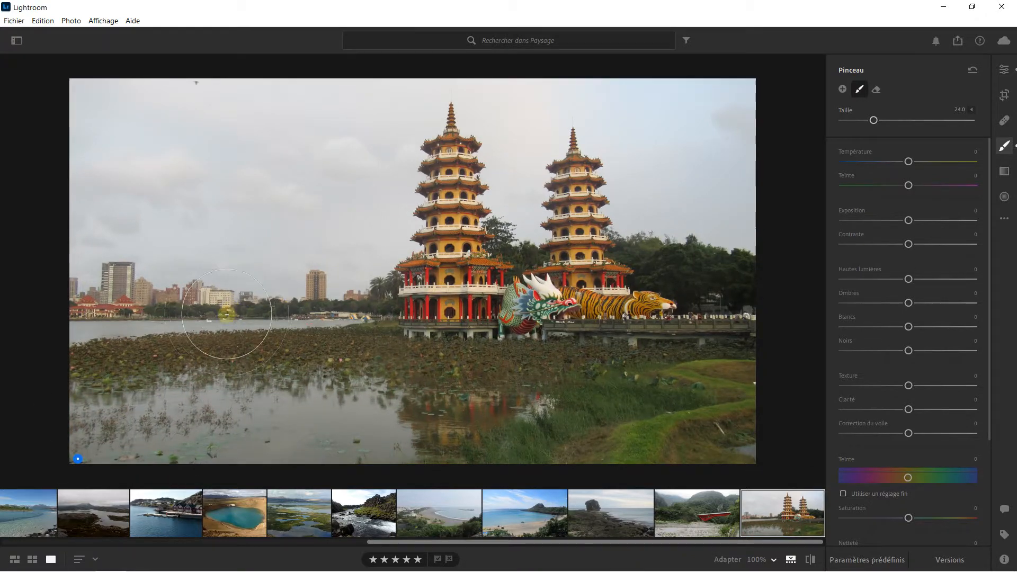
- Try warming the painted water with a temperature of +50 and reset the temperature
mouse_move(78, 457)
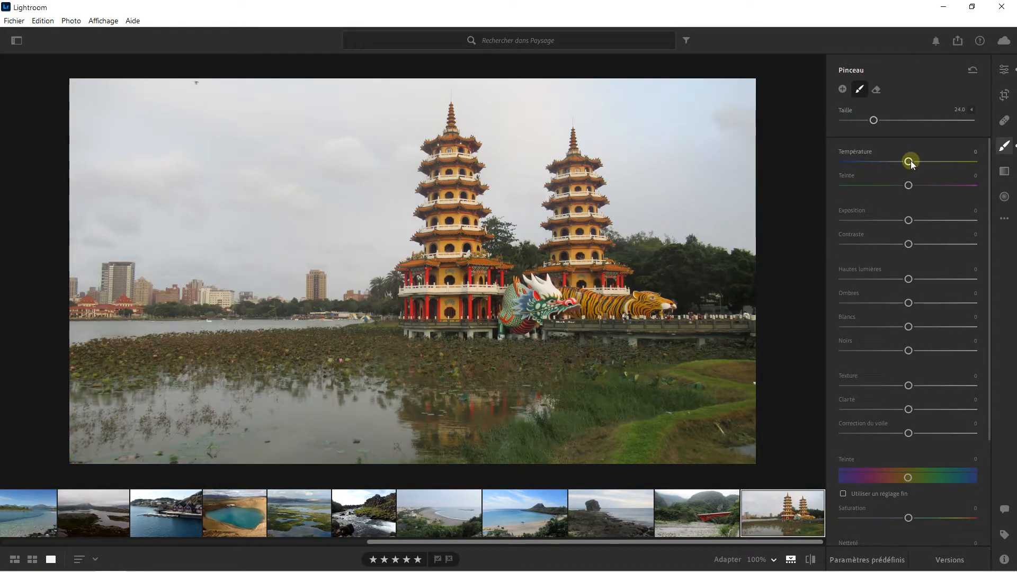
mouse_move(911, 160)
mouse_down()
mouse_move(997, 164)
mouse_move(910, 164)
mouse_move(995, 164)
mouse_move(924, 164)
mouse_up()
drag(1001, 161, 941, 165)
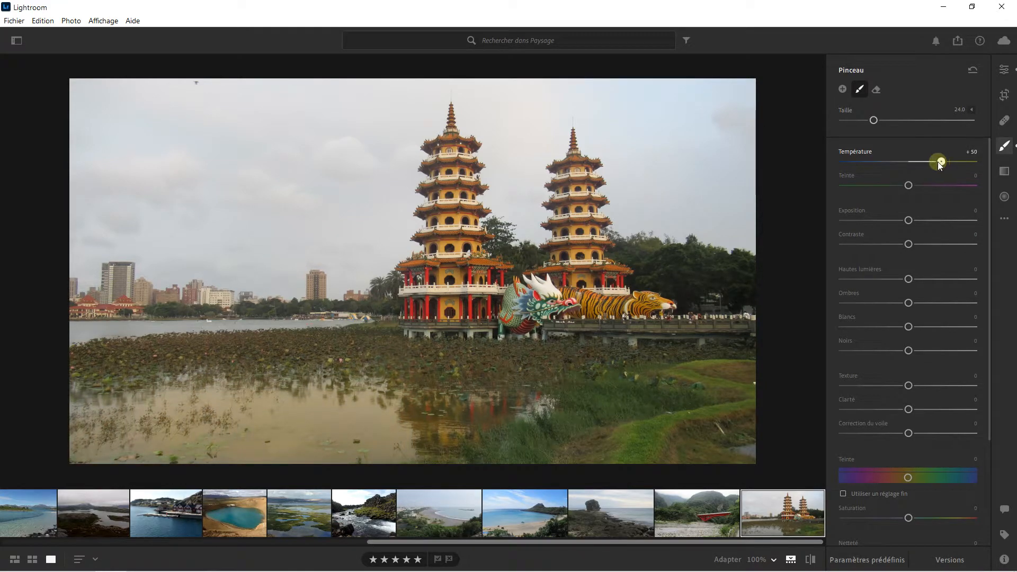
double_click(922, 164)
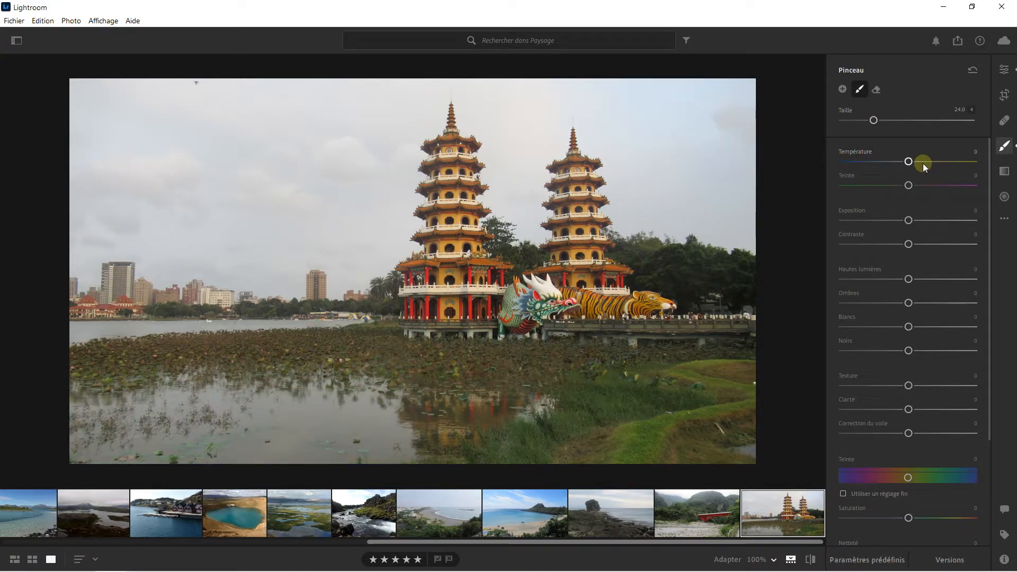
- Brighten the painted water, compare it with the original photo and settle its exposure at +0.68
mouse_move(909, 220)
mouse_down()
mouse_move(967, 222)
mouse_move(882, 222)
mouse_move(942, 223)
mouse_move(926, 221)
mouse_up()
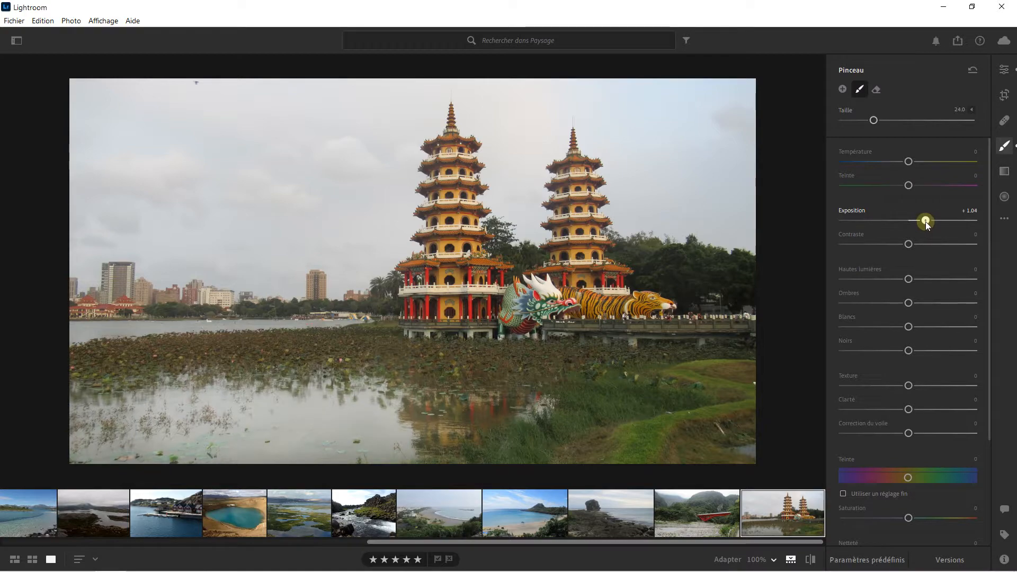
mouse_move(118, 422)
mouse_down()
mouse_move(73, 417)
mouse_move(190, 423)
mouse_move(214, 408)
mouse_move(285, 422)
mouse_move(435, 418)
mouse_move(397, 443)
mouse_up()
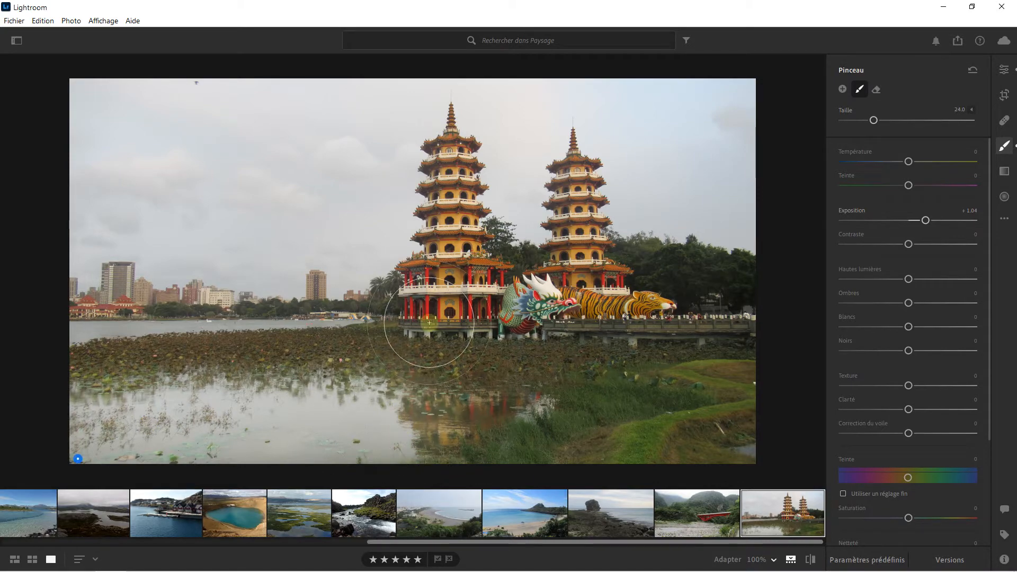
click(811, 559)
click(811, 559)
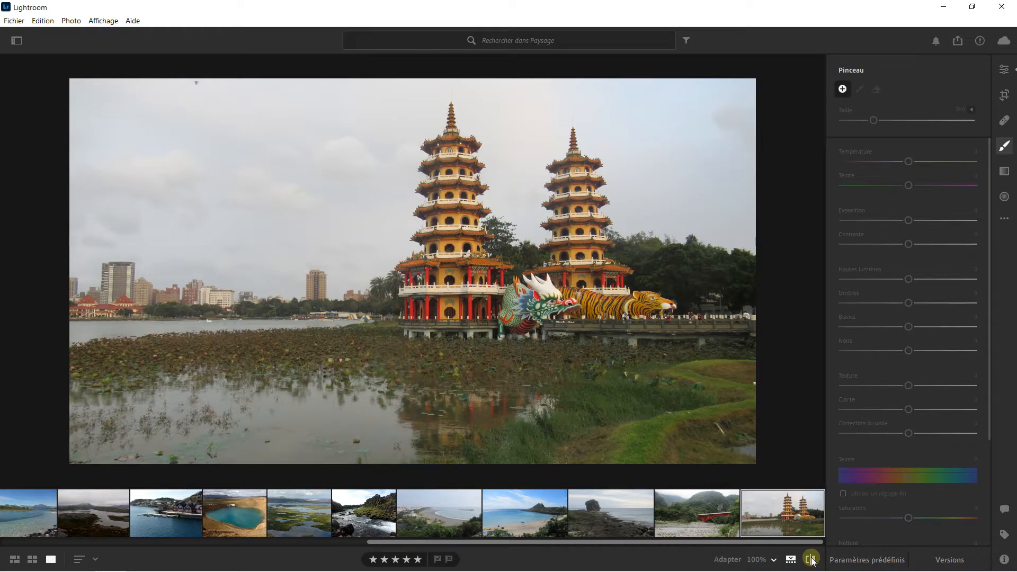
drag(925, 222, 919, 220)
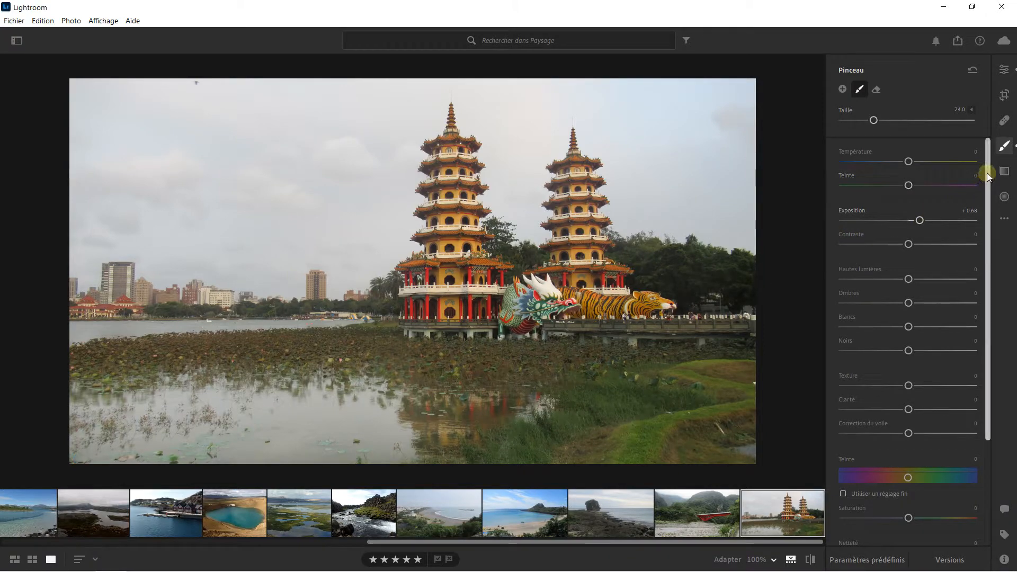
- Try a higher saturation on the painted water and reset the saturation
scroll(980, 186, down, 1)
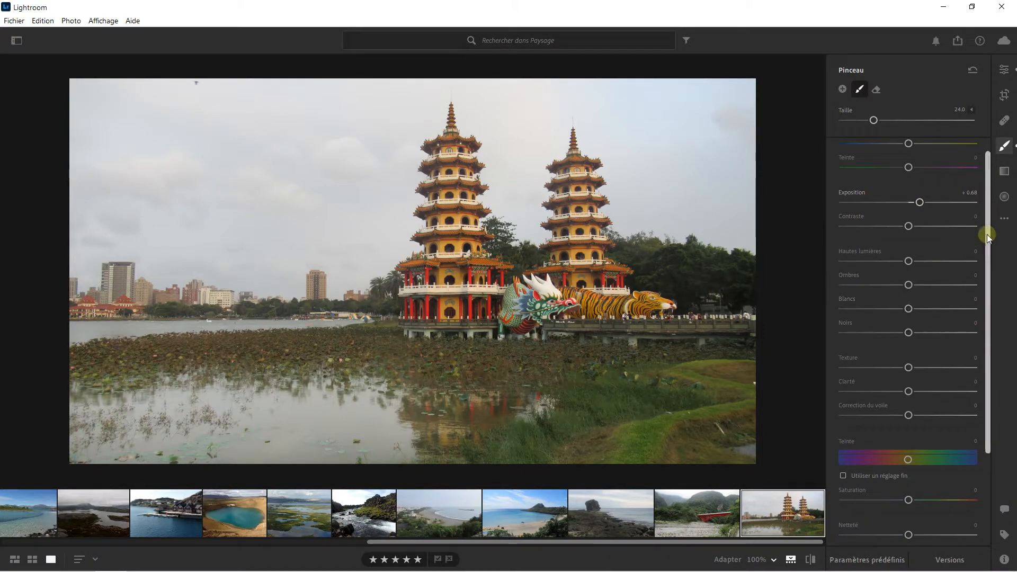
drag(986, 234, 989, 348)
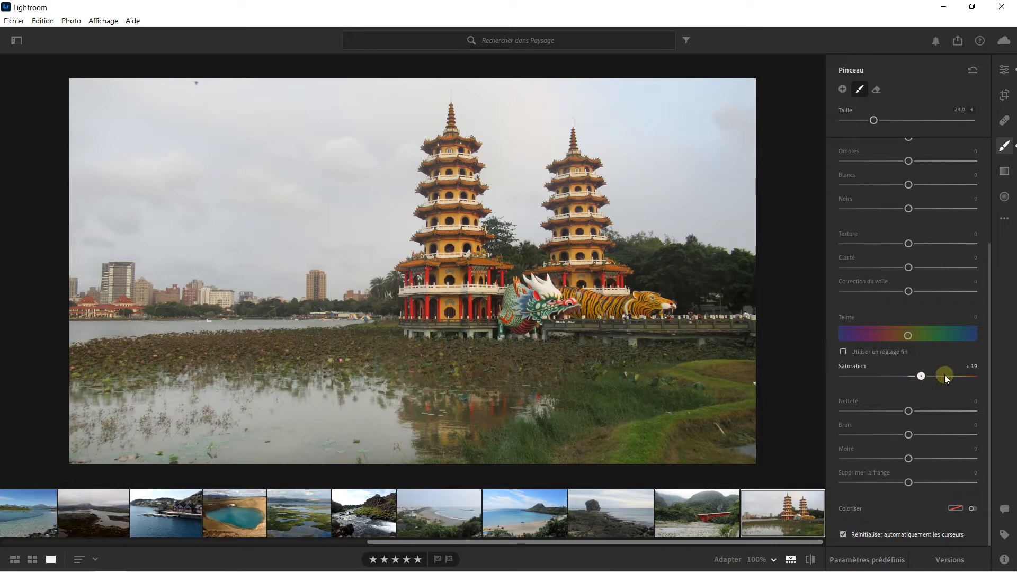
double_click(973, 374)
- Try colorizing the painted water blue and remove the color tint
click(954, 508)
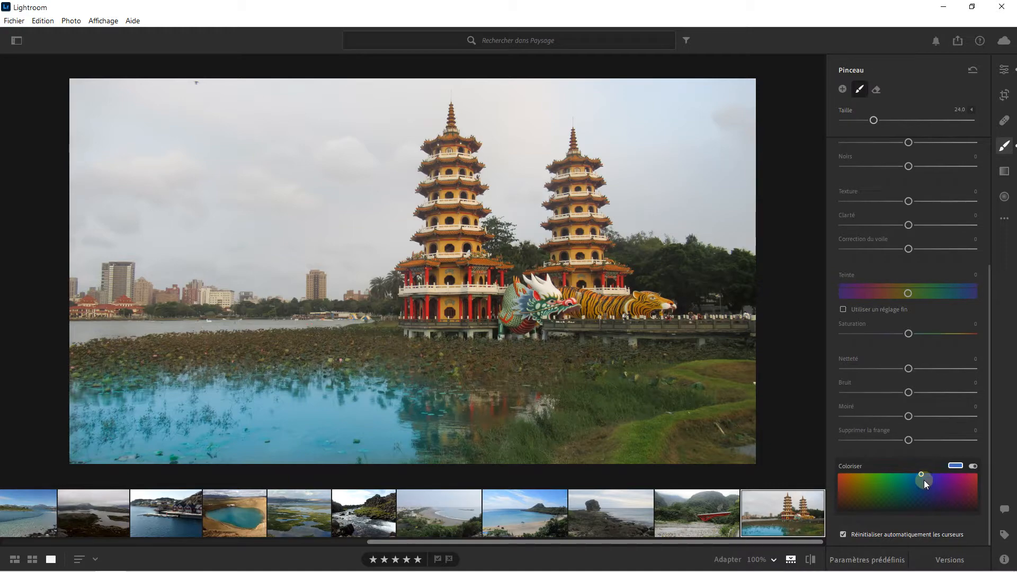
drag(924, 484, 911, 520)
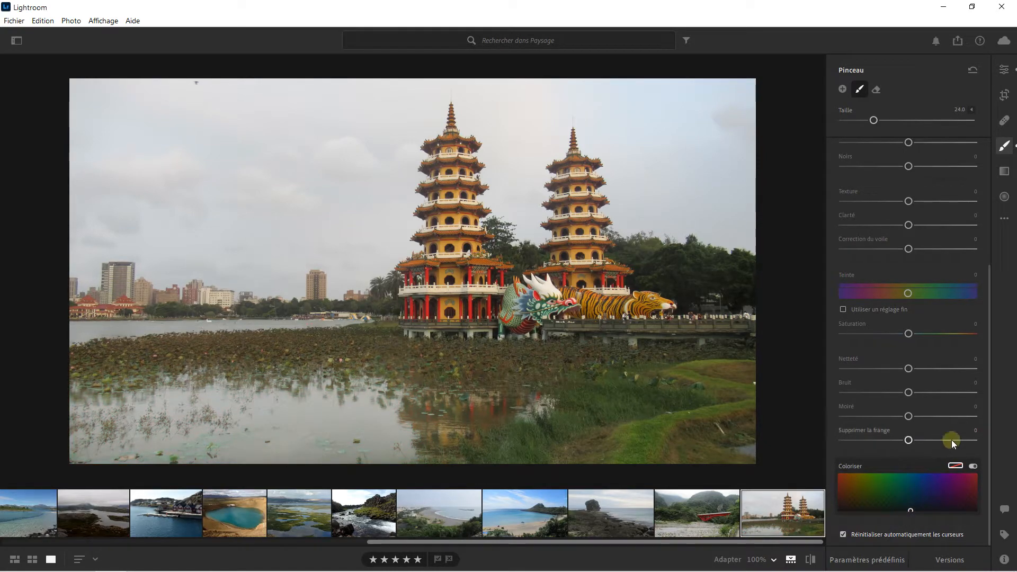
drag(987, 268, 975, 108)
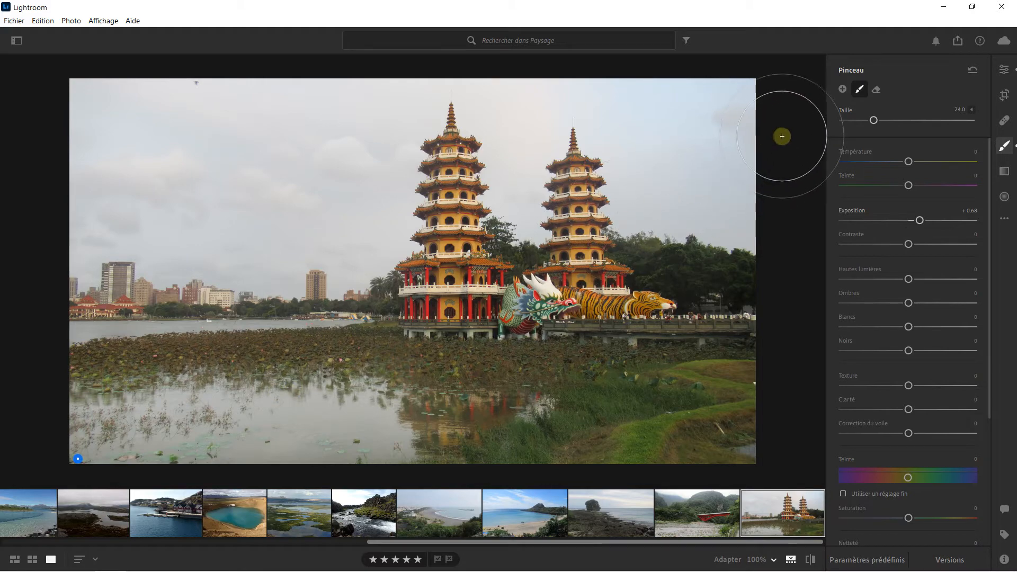
- Start a new brush adjustment at size 7 and paint over the bright grass strip in the photo's lower-right area
click(843, 89)
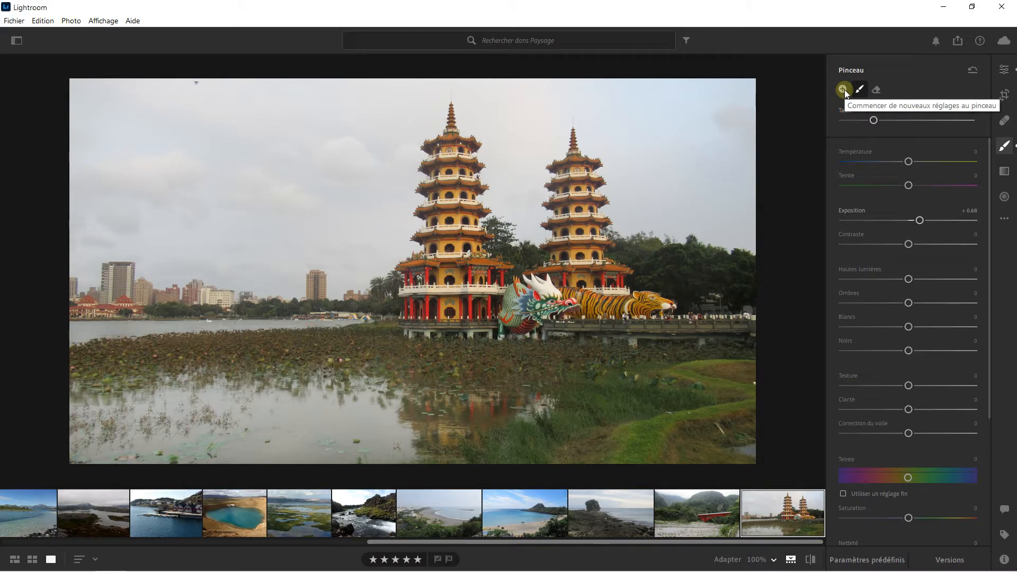
click(810, 143)
scroll(571, 328, down, 11)
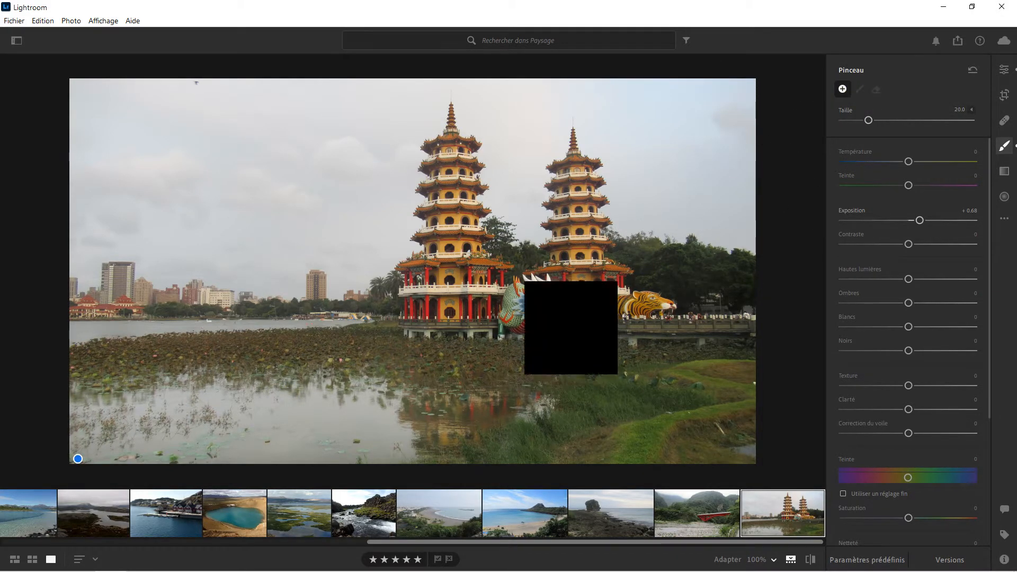
scroll(582, 324, down, 1)
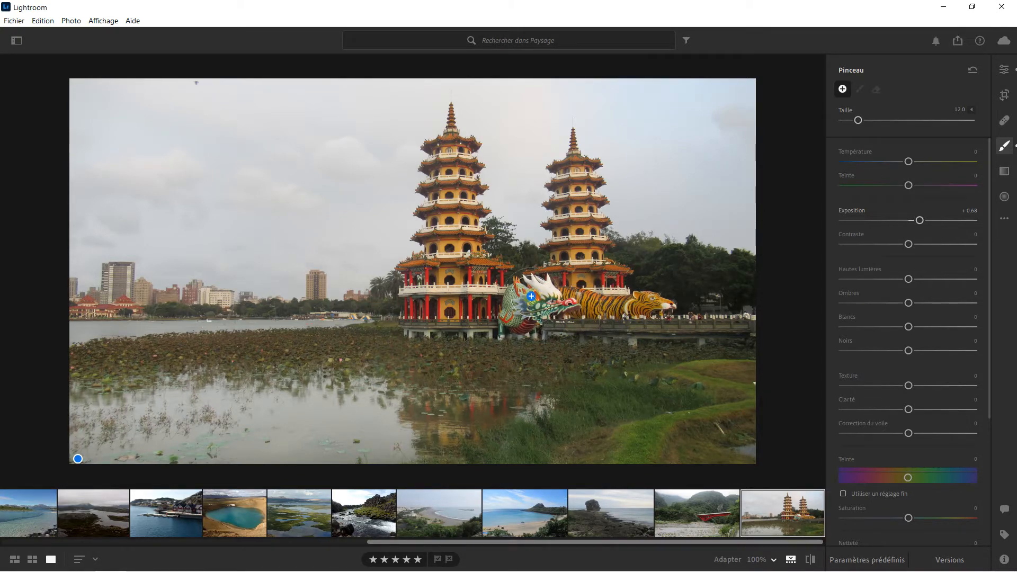
scroll(638, 426, down, 2)
scroll(645, 437, down, 2)
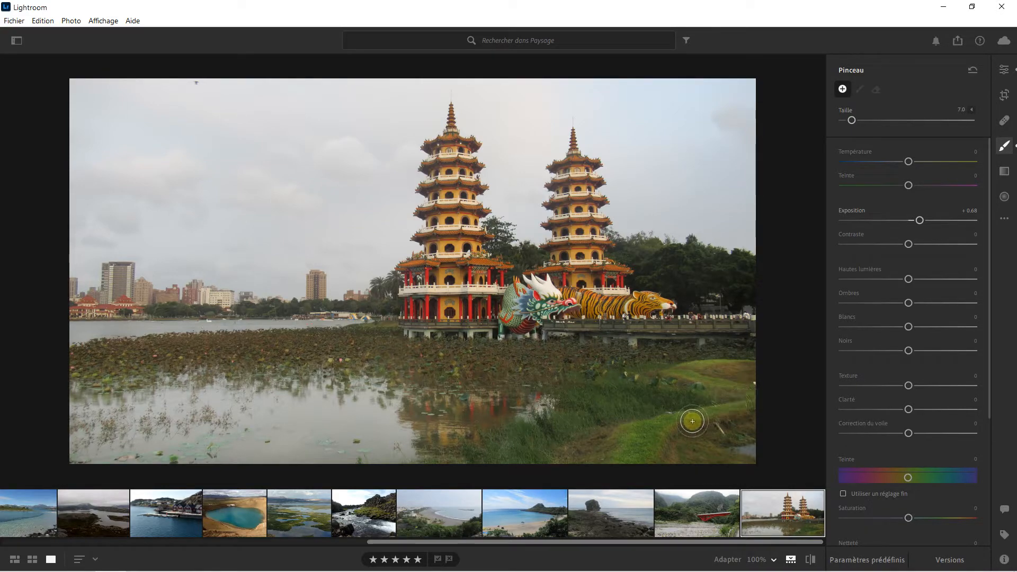
drag(616, 452, 680, 405)
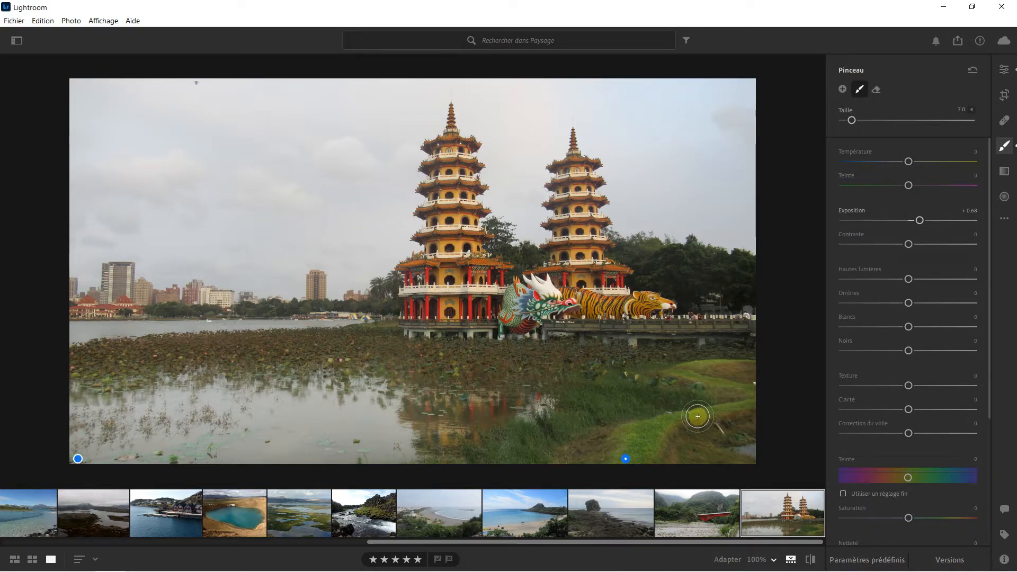
mouse_move(625, 459)
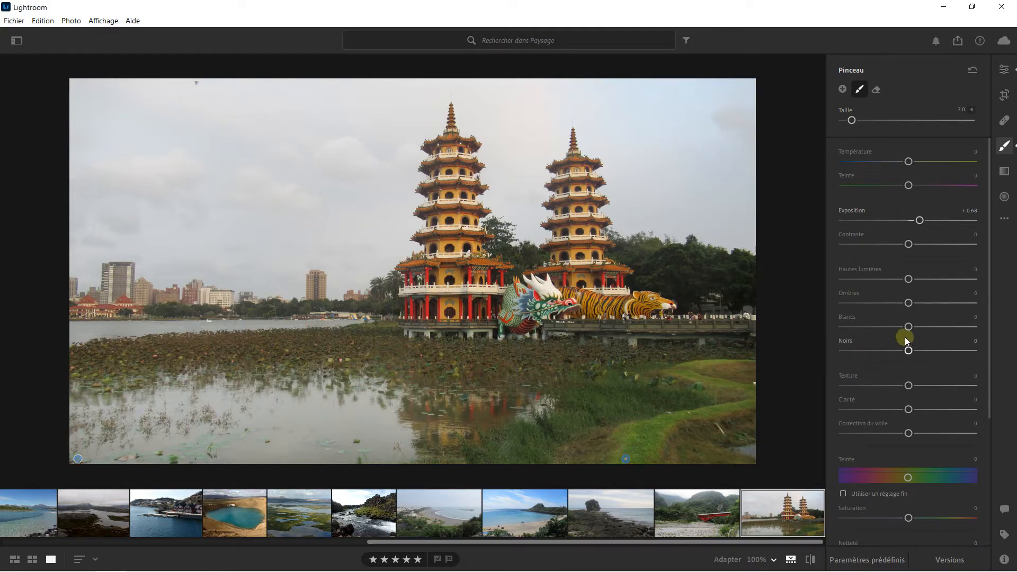
- Set the painted grass strip's saturation to +82 and its hue to +41.2, and colorize it green
drag(988, 249, 987, 309)
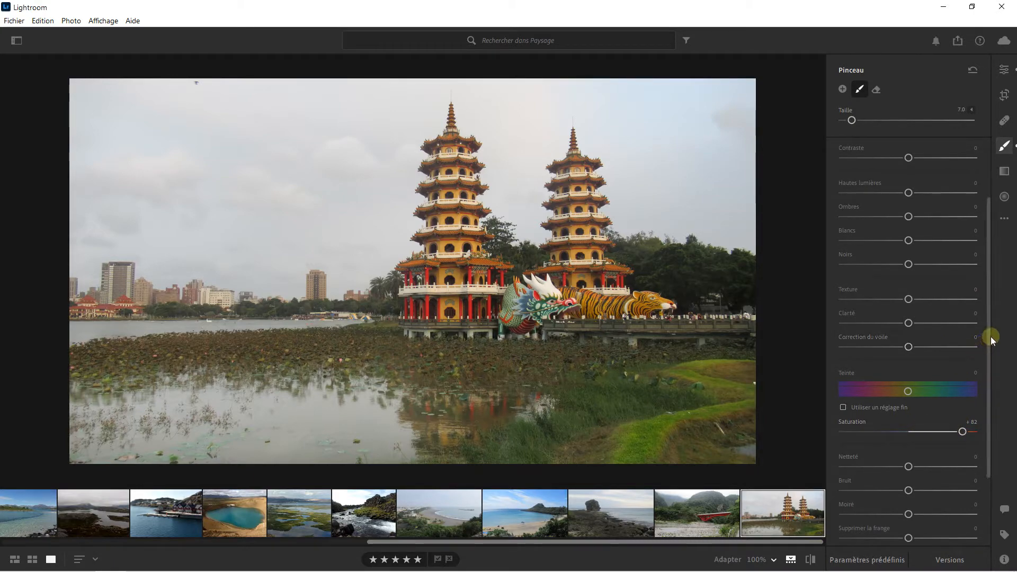
drag(910, 391, 926, 389)
drag(986, 348, 992, 418)
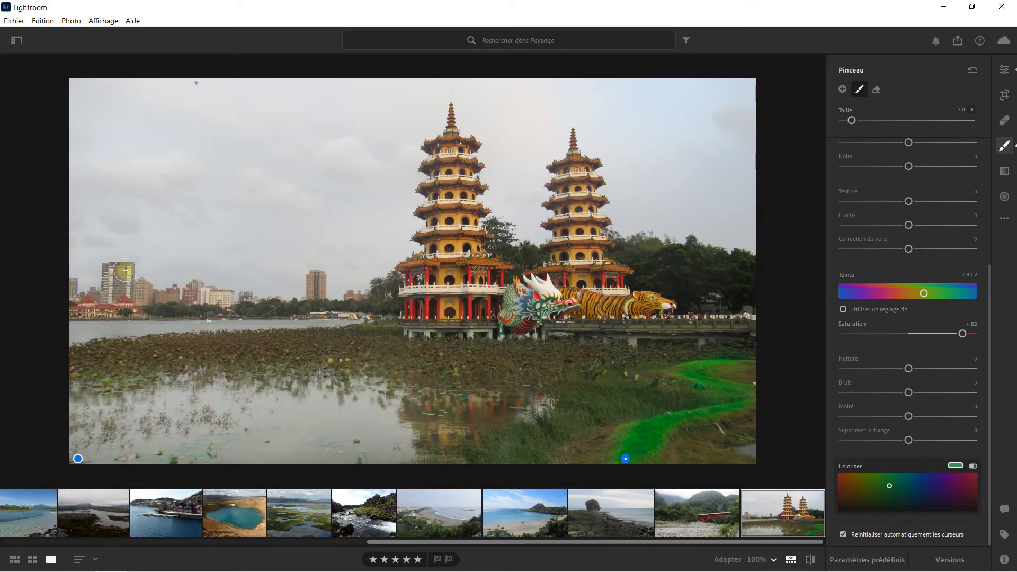
- Paint a separate brush adjustment over the city buildings along the left horizon and reset its saturation
mouse_move(110, 276)
mouse_down()
mouse_move(71, 307)
mouse_move(128, 291)
mouse_move(117, 273)
mouse_move(49, 285)
mouse_move(92, 308)
mouse_move(165, 314)
mouse_move(226, 304)
mouse_move(180, 296)
mouse_move(111, 287)
mouse_up()
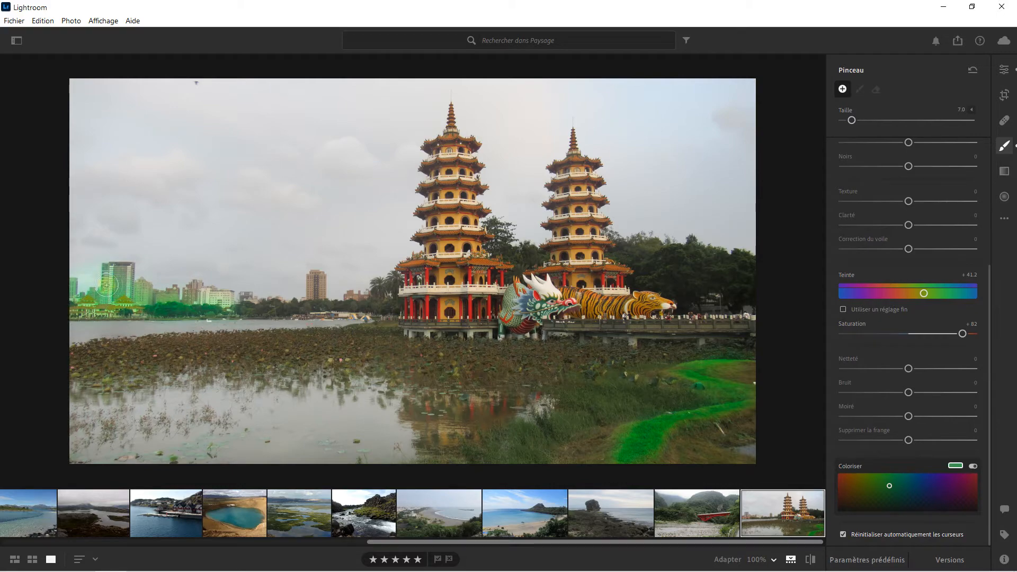
mouse_move(211, 290)
mouse_down()
mouse_move(253, 303)
mouse_move(72, 311)
mouse_move(104, 278)
mouse_move(195, 300)
mouse_up()
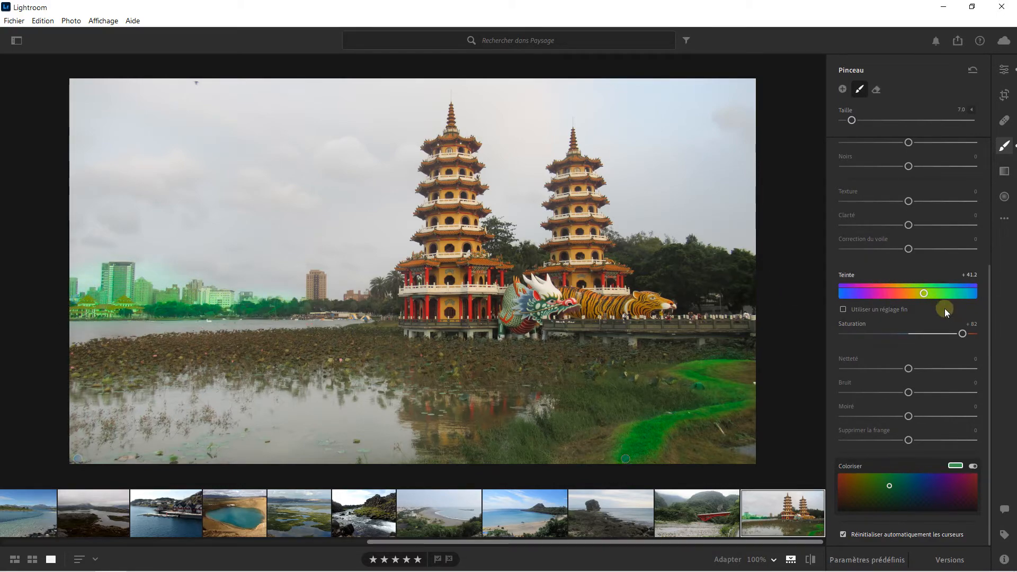
double_click(963, 333)
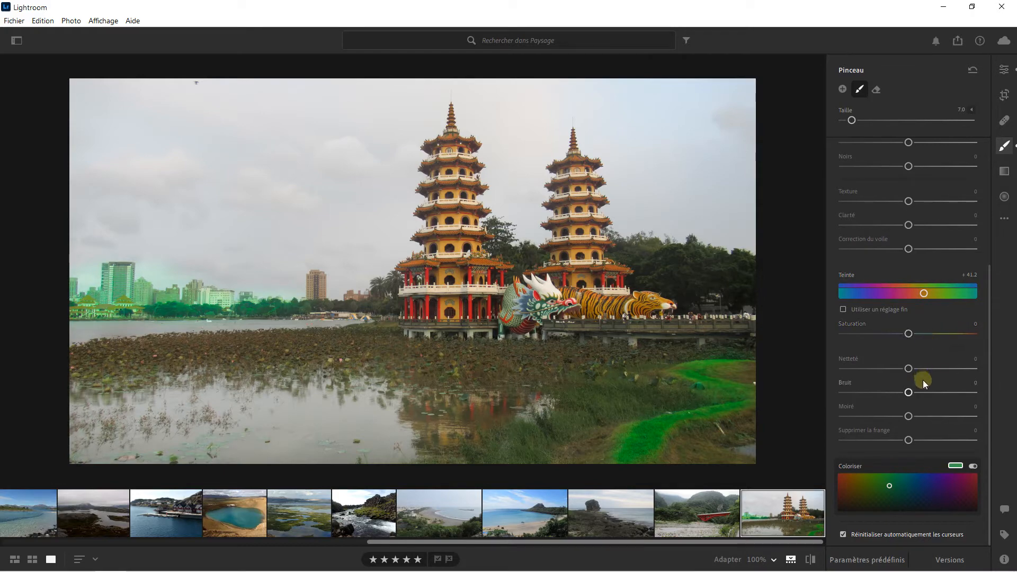
- Remove the color tint from the city buildings' brush adjustment and reset its hue and exposure
drag(890, 484, 890, 516)
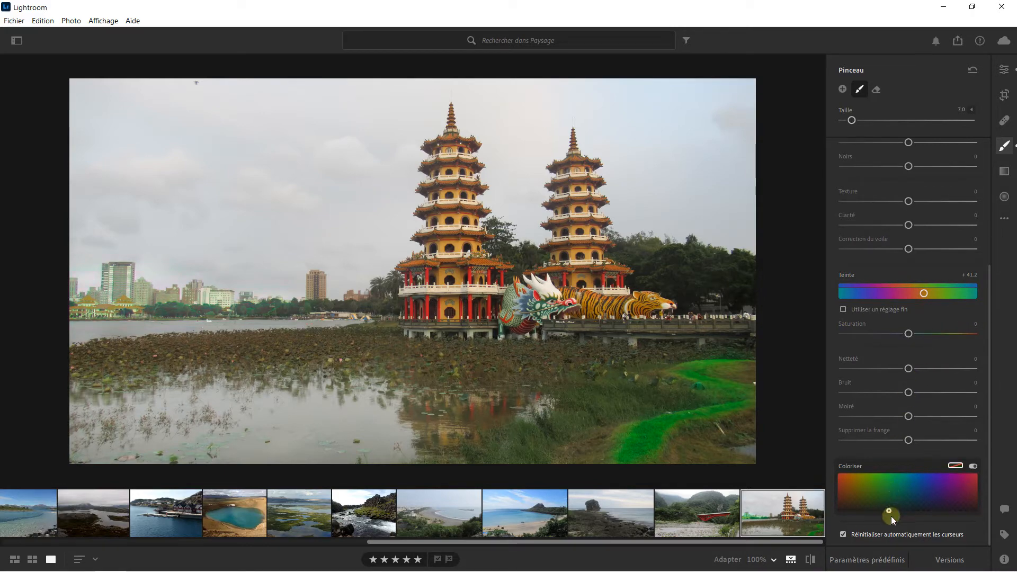
drag(992, 320, 987, 253)
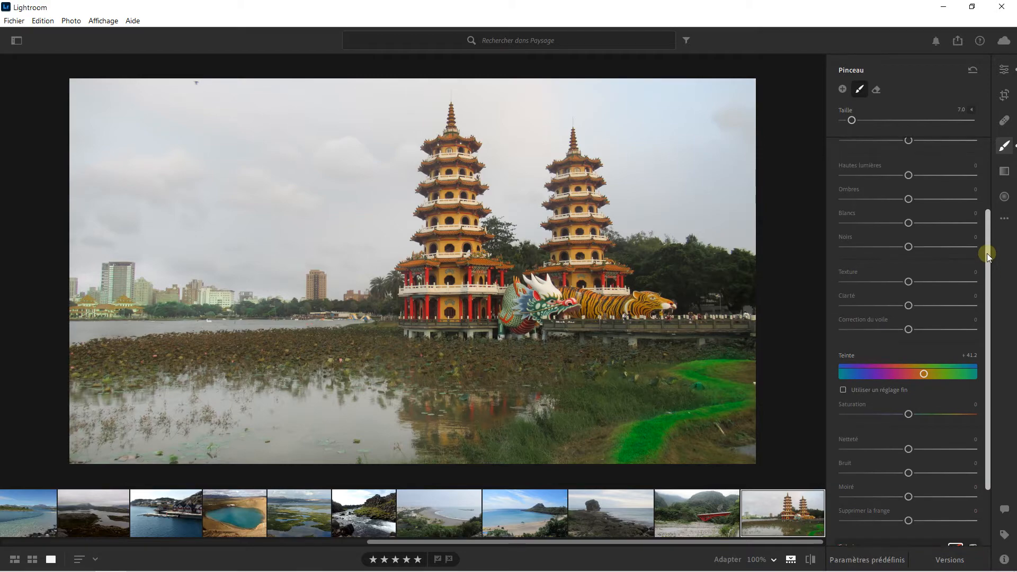
double_click(924, 414)
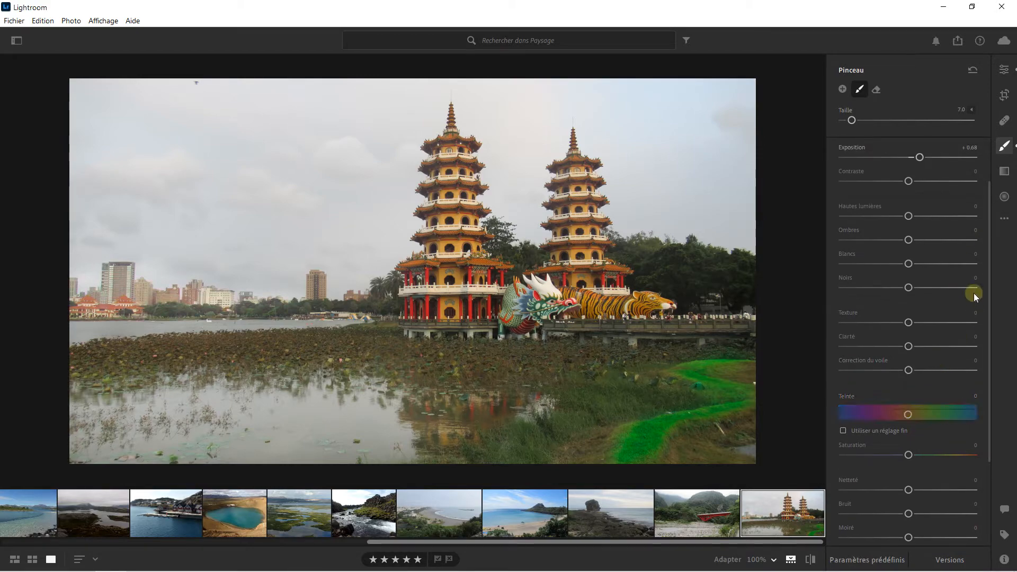
drag(987, 275, 985, 214)
double_click(919, 219)
- Set the city buildings' brush adjustment to temperature +27 and saturation +69
drag(907, 162, 927, 161)
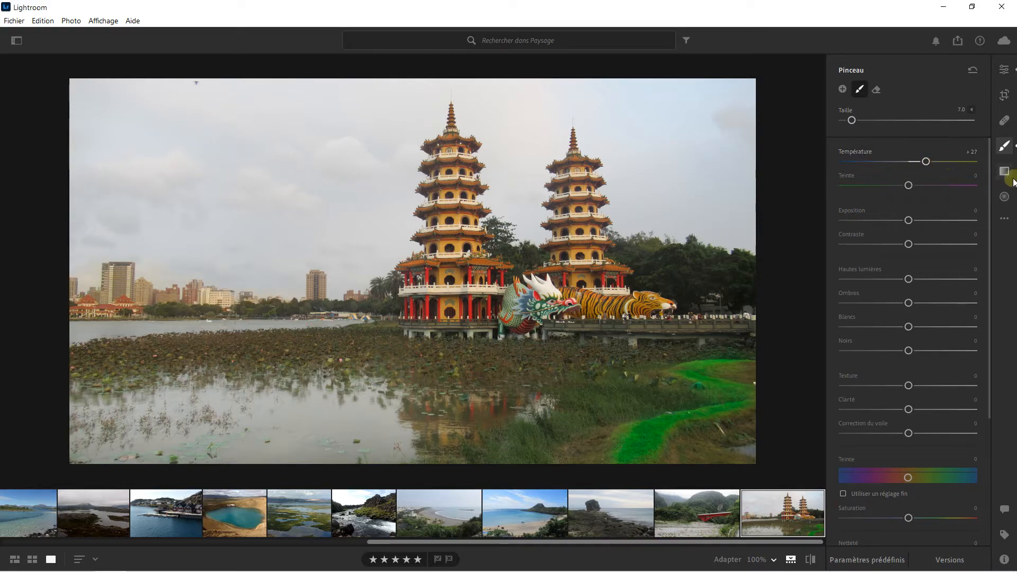
drag(990, 230, 989, 282)
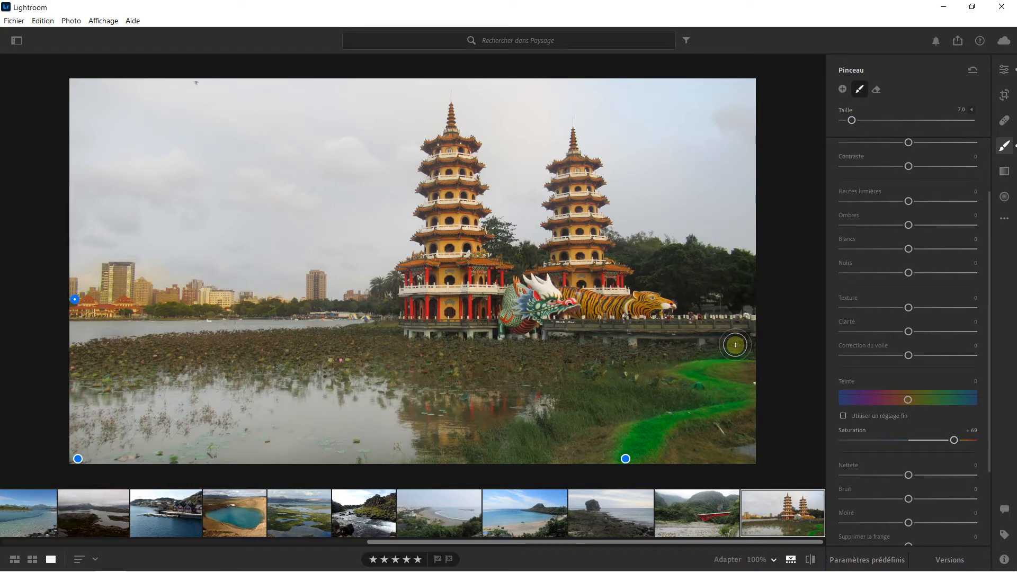
click(1004, 75)
click(719, 352)
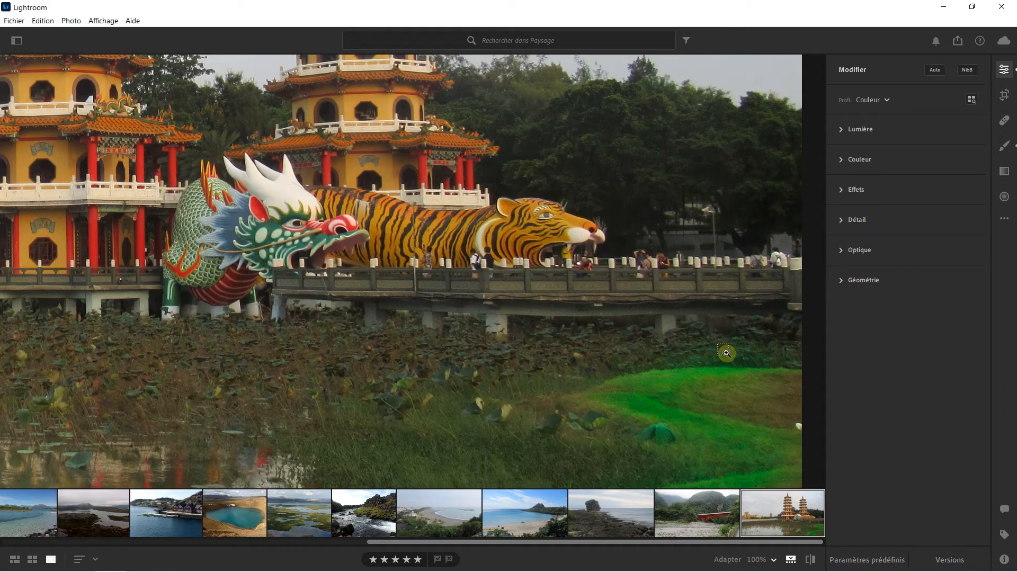
click(1004, 146)
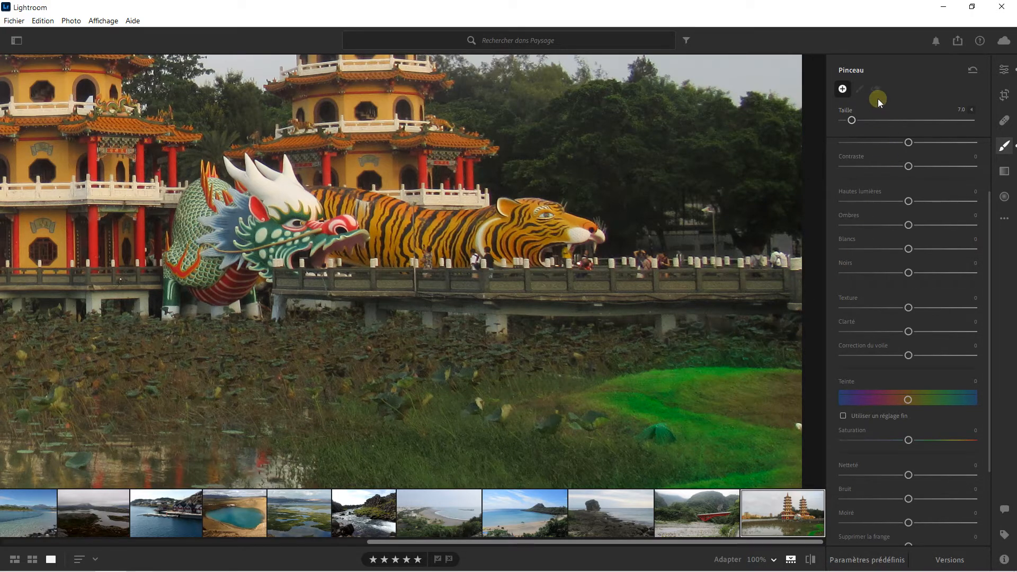
scroll(714, 361, down, 2)
click(1004, 77)
click(740, 339)
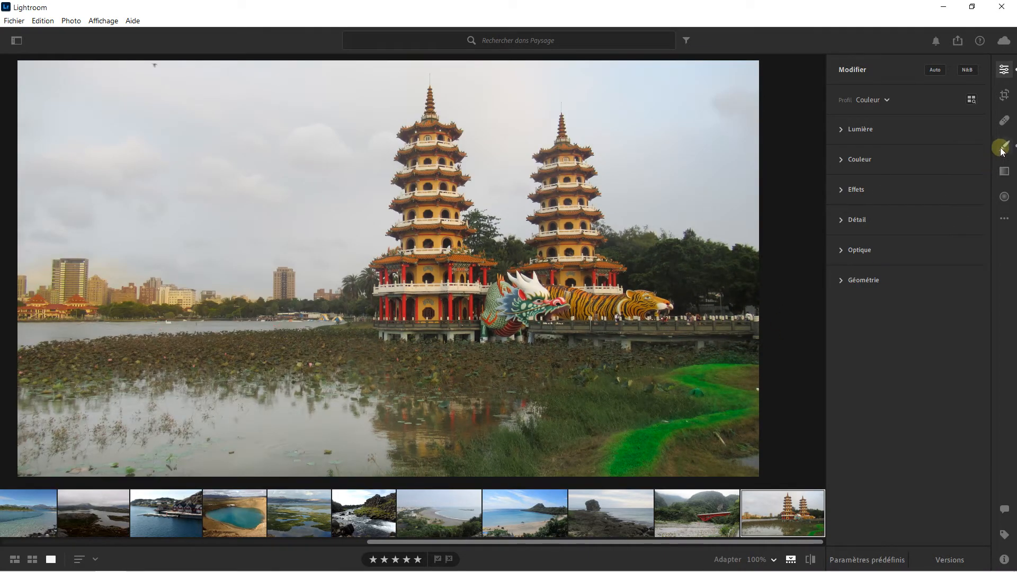
click(1002, 147)
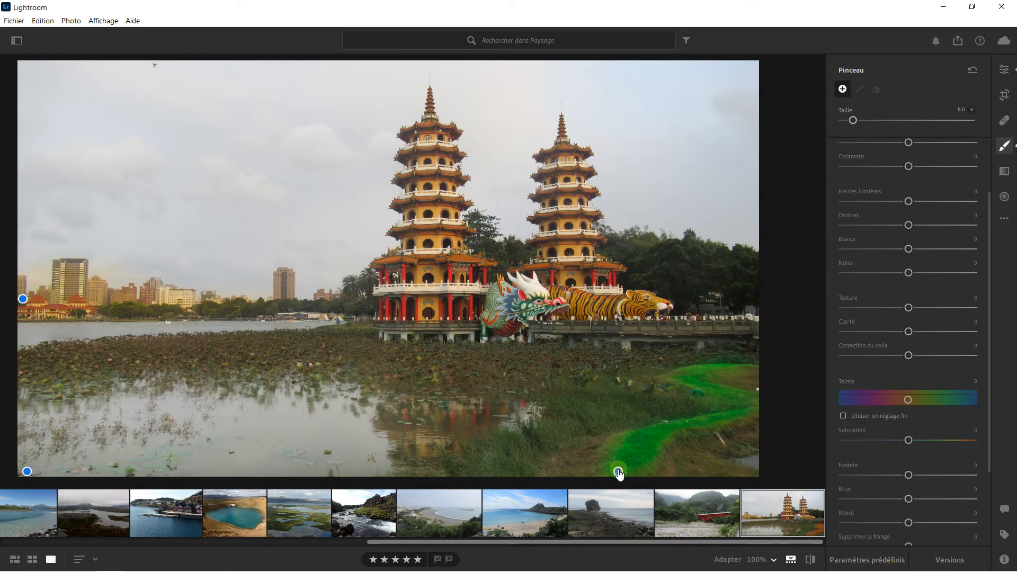
click(618, 473)
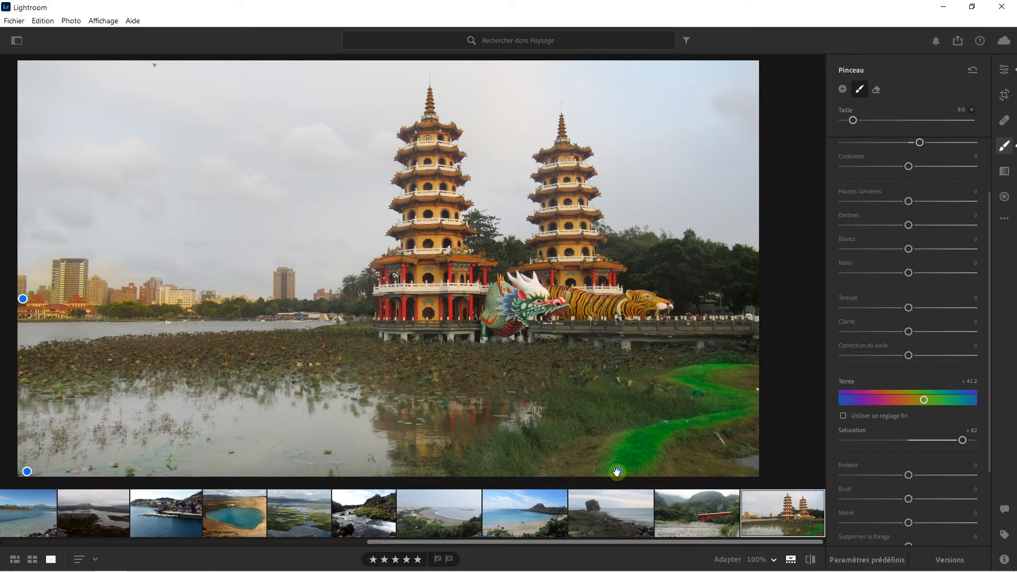
- Set the brush size to 4 and select the green grass strip's brush adjustment for editing
click(1004, 73)
click(717, 376)
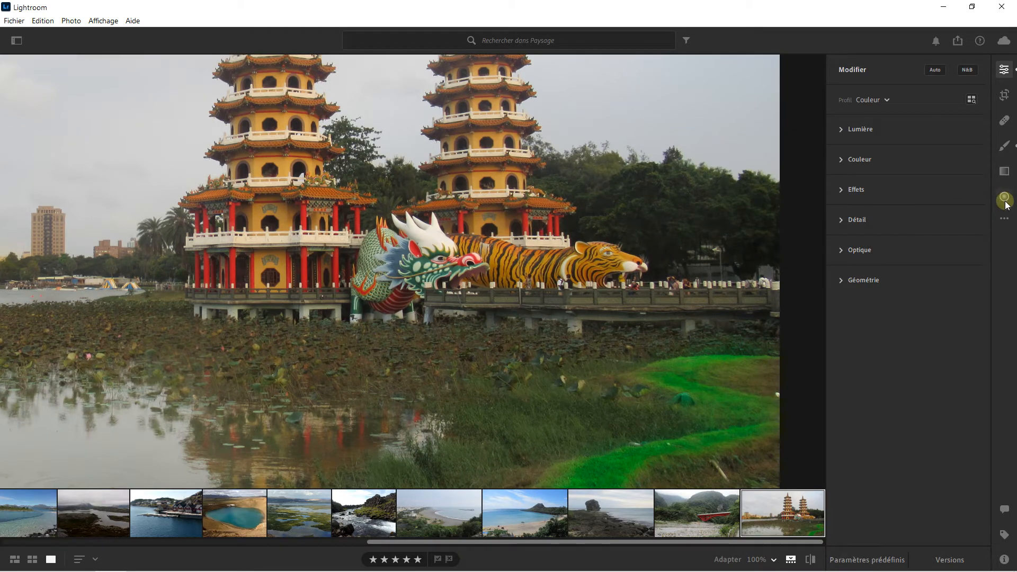
click(1004, 146)
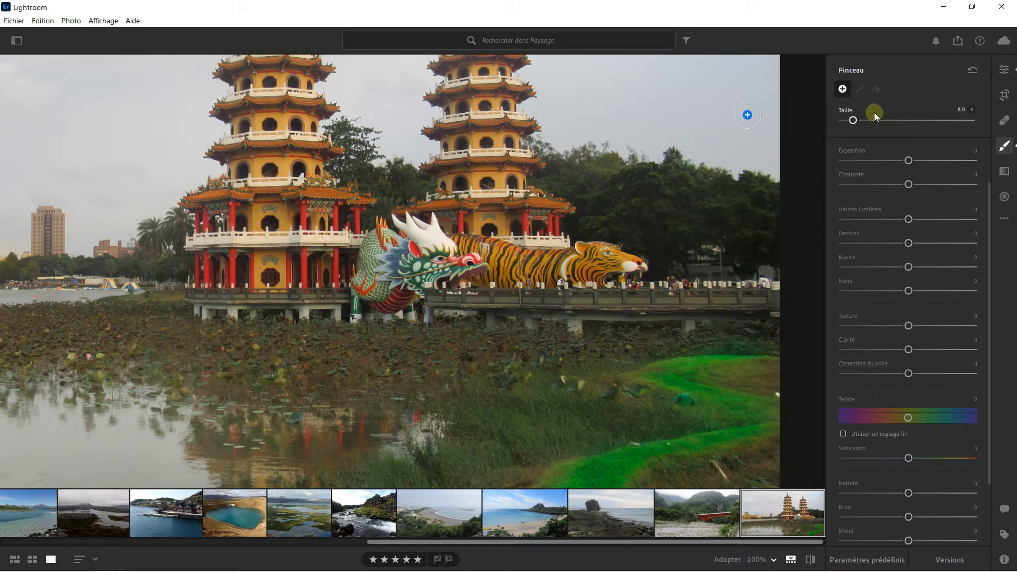
scroll(666, 351, down, 2)
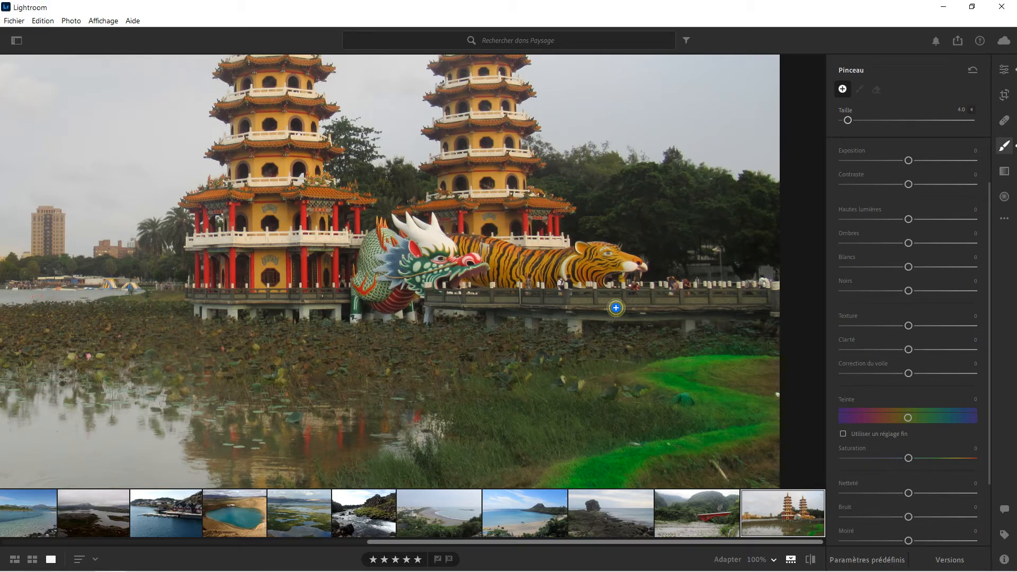
click(772, 560)
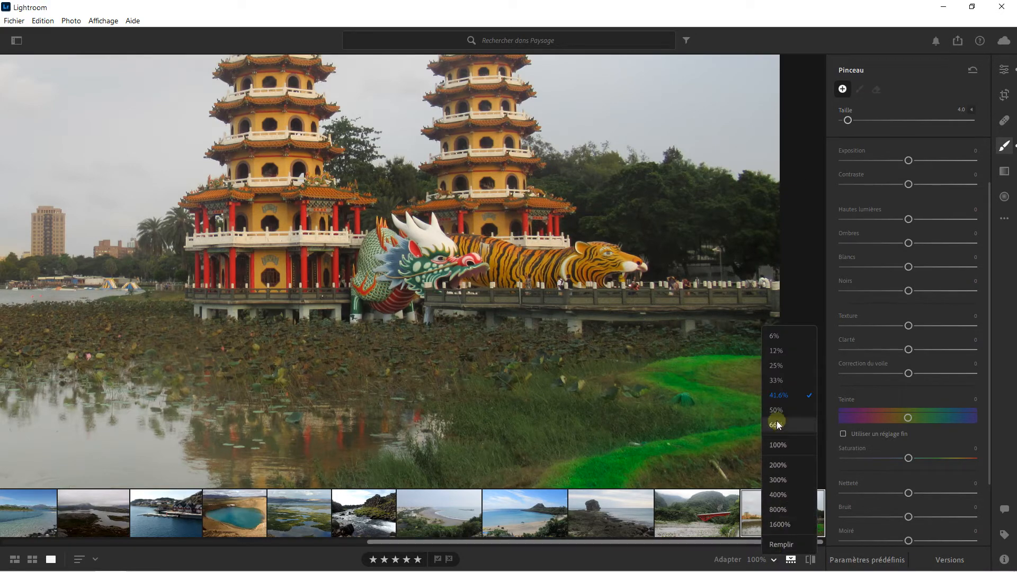
click(776, 381)
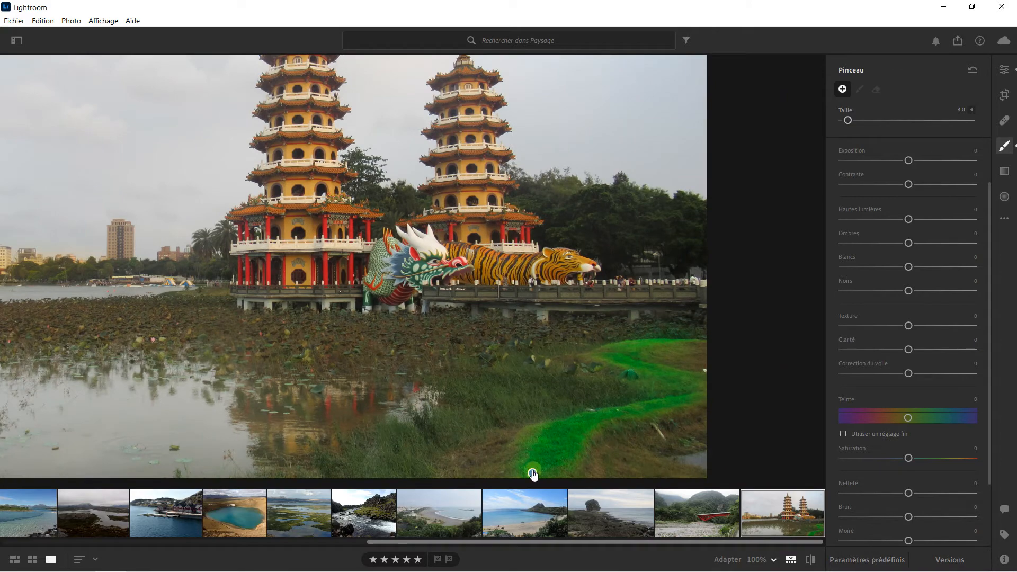
click(532, 473)
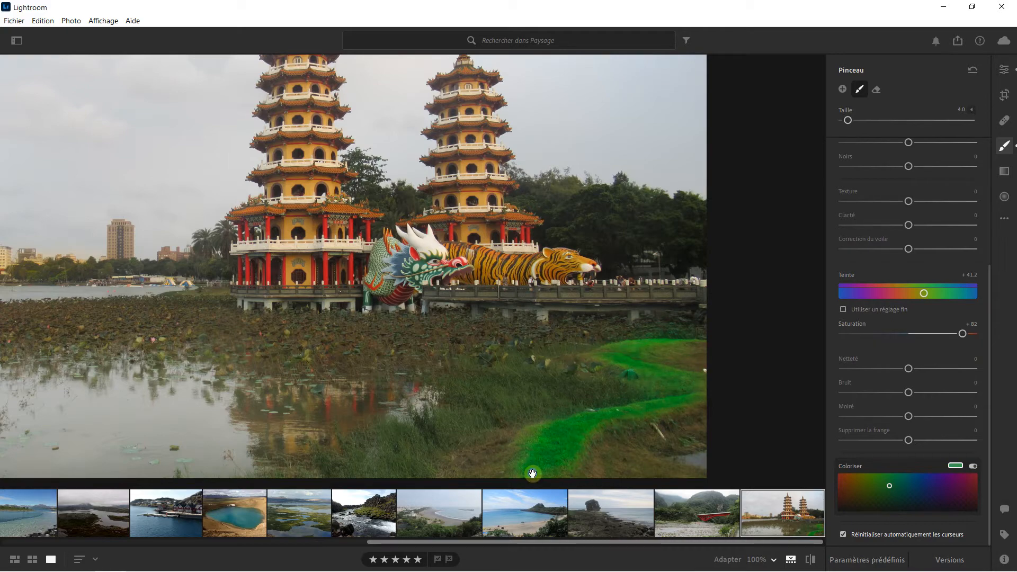
- Erase the green adjustment from the upper part of the grass strip with the eraser at size 9.6
click(772, 560)
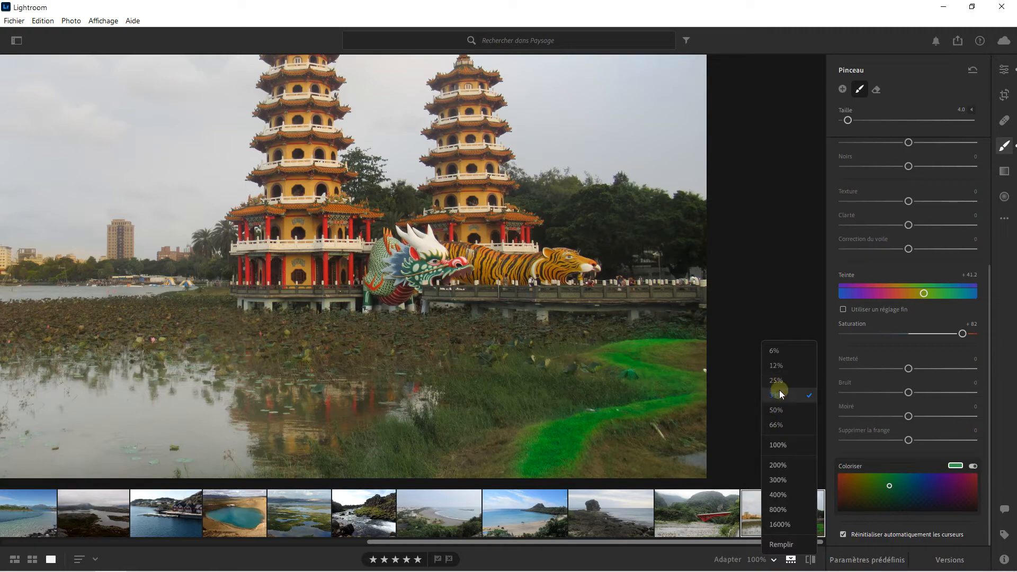
click(778, 408)
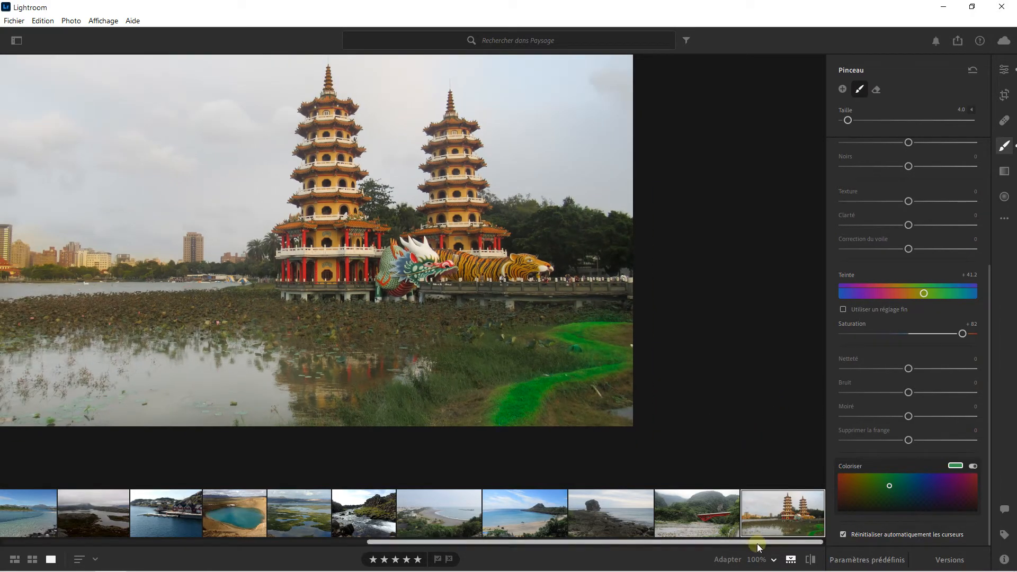
click(770, 562)
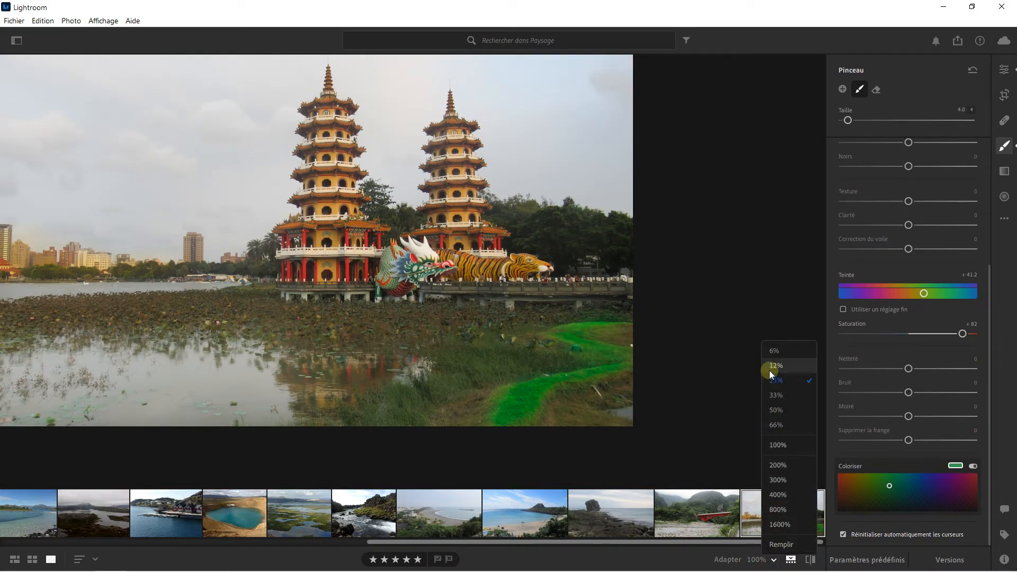
click(772, 410)
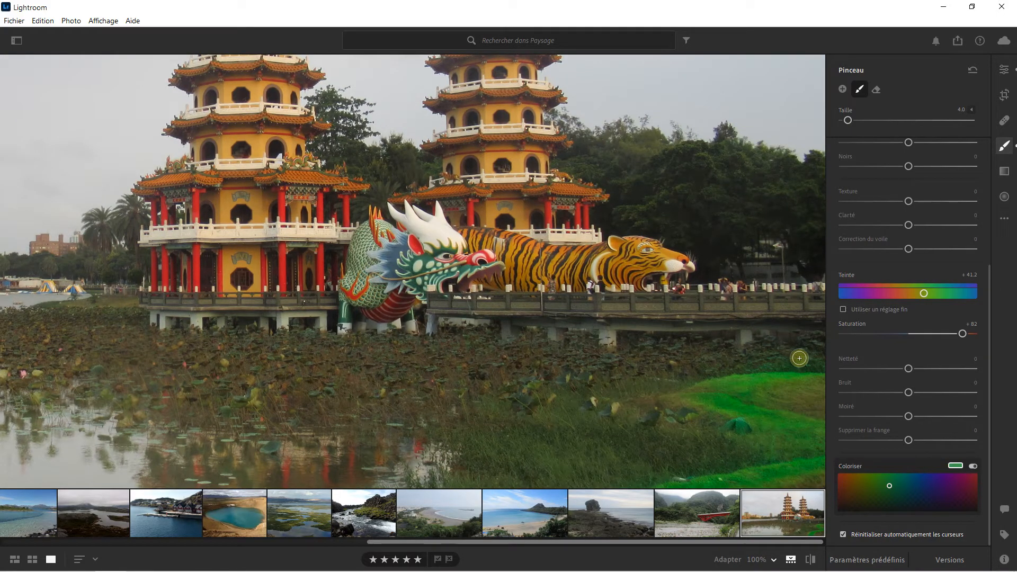
click(879, 89)
drag(741, 345, 742, 353)
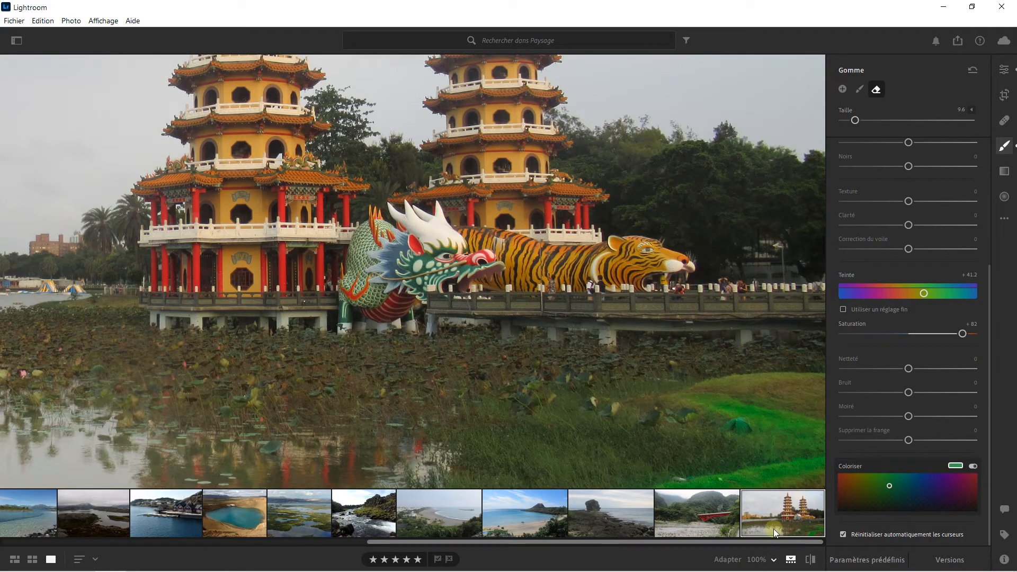
- Review the erased area in the whole photo and look through the grass strip adjustment's settings
click(775, 559)
click(774, 541)
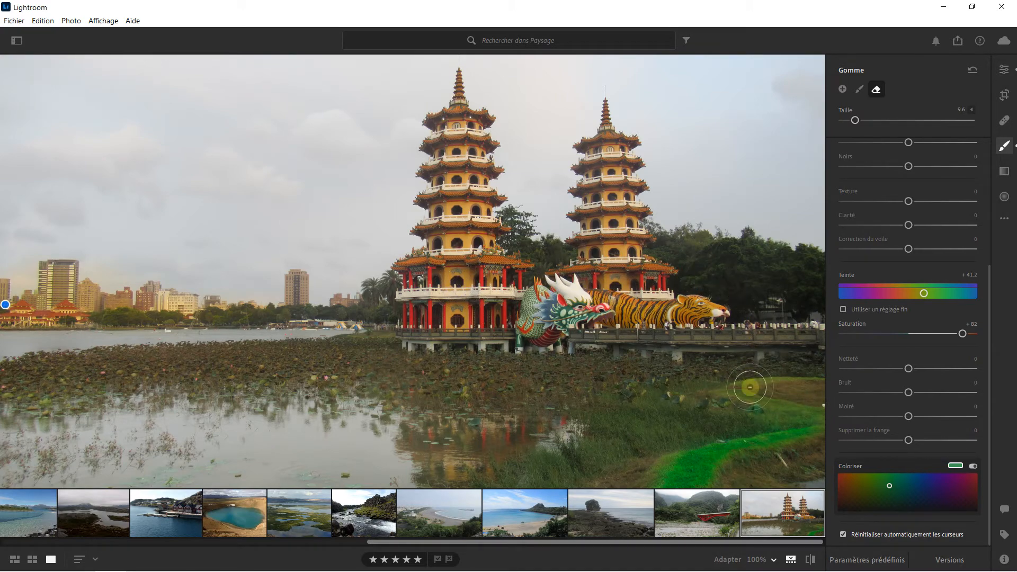
click(775, 560)
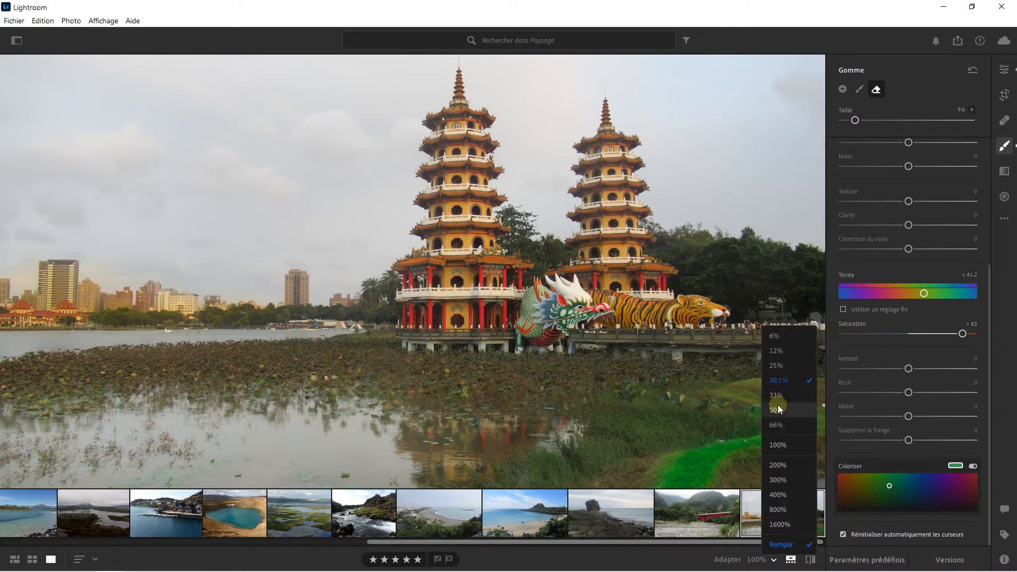
click(777, 367)
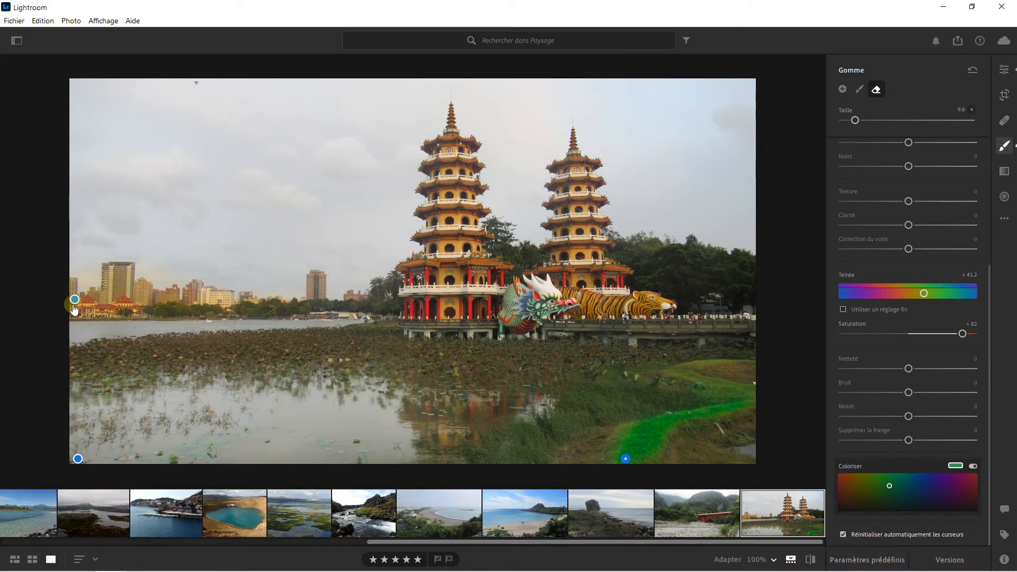
mouse_move(75, 301)
drag(985, 292, 987, 222)
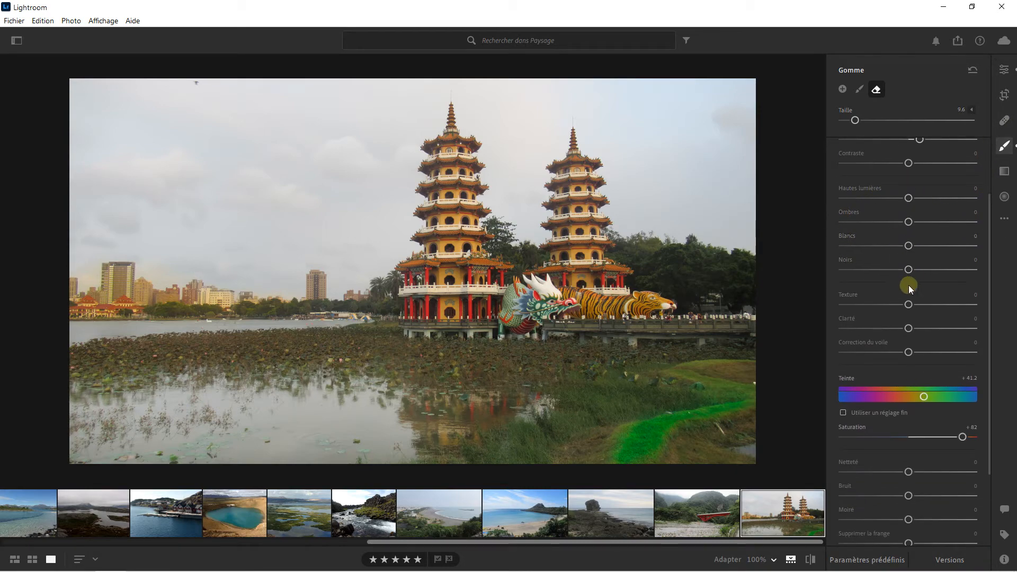
drag(988, 243, 990, 199)
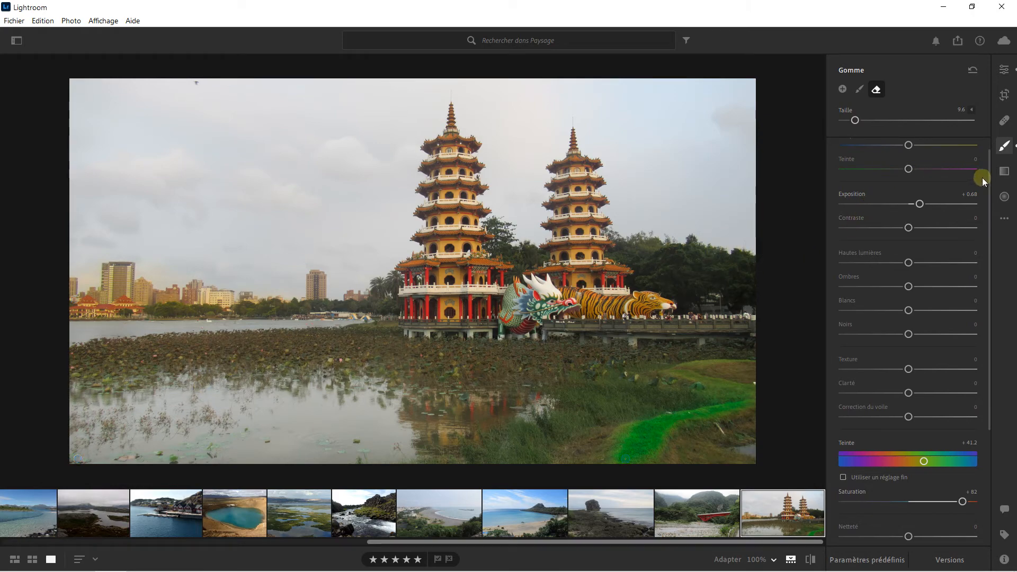
scroll(988, 177, up, 1)
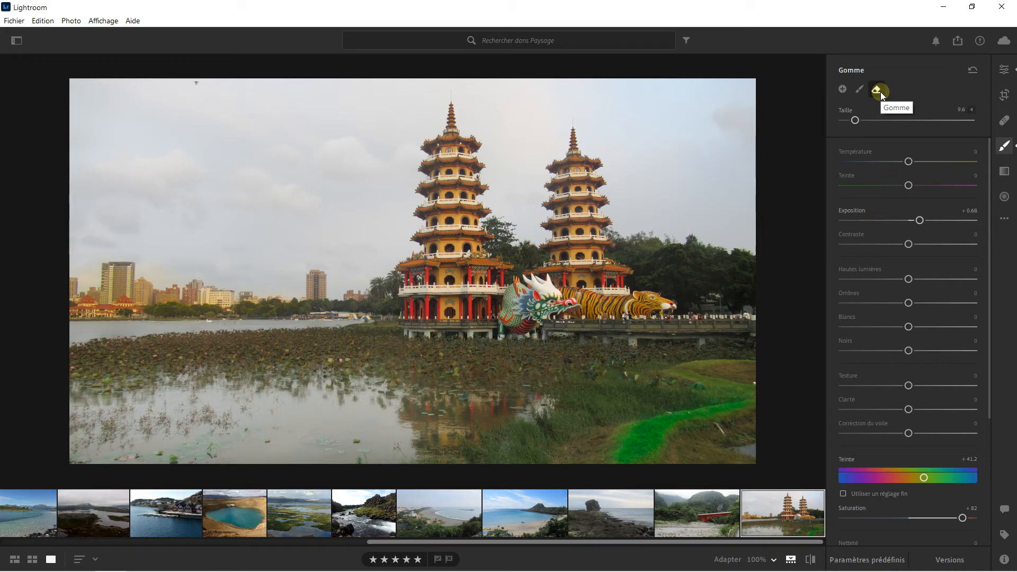
- Delete the brush adjustments on the grass strip, the city buildings and the water
click(624, 460)
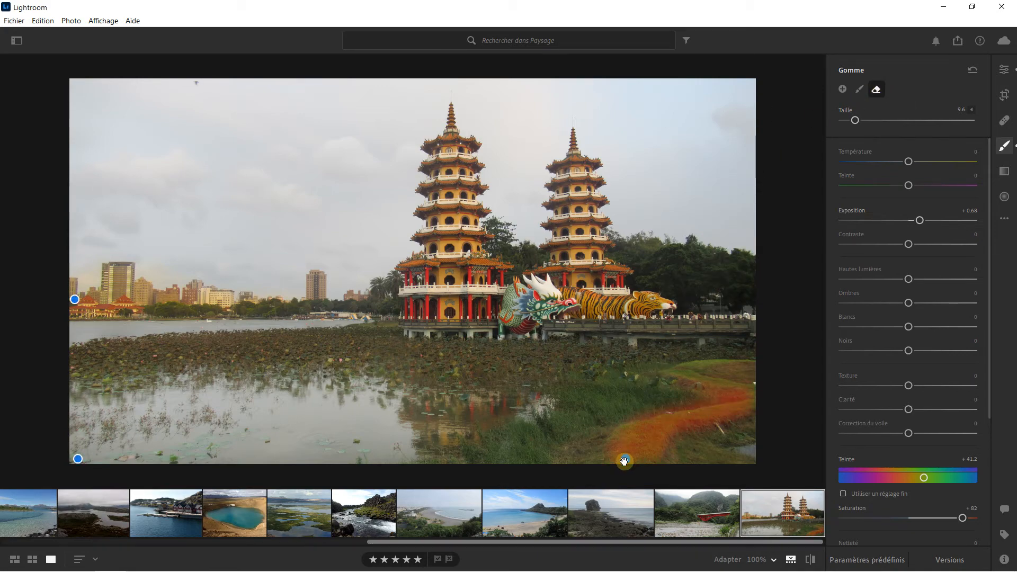
click(624, 461)
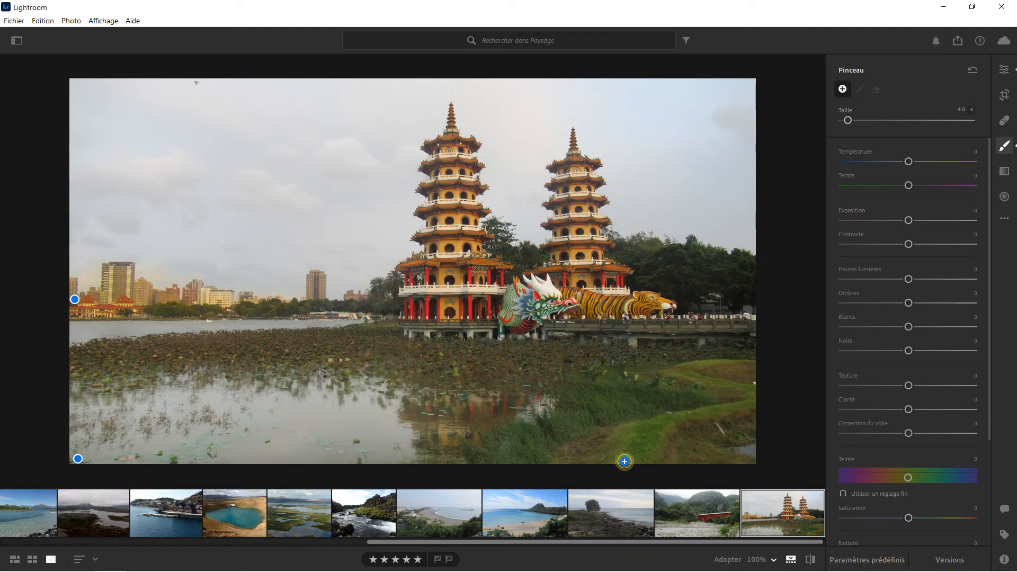
click(76, 300)
click(74, 298)
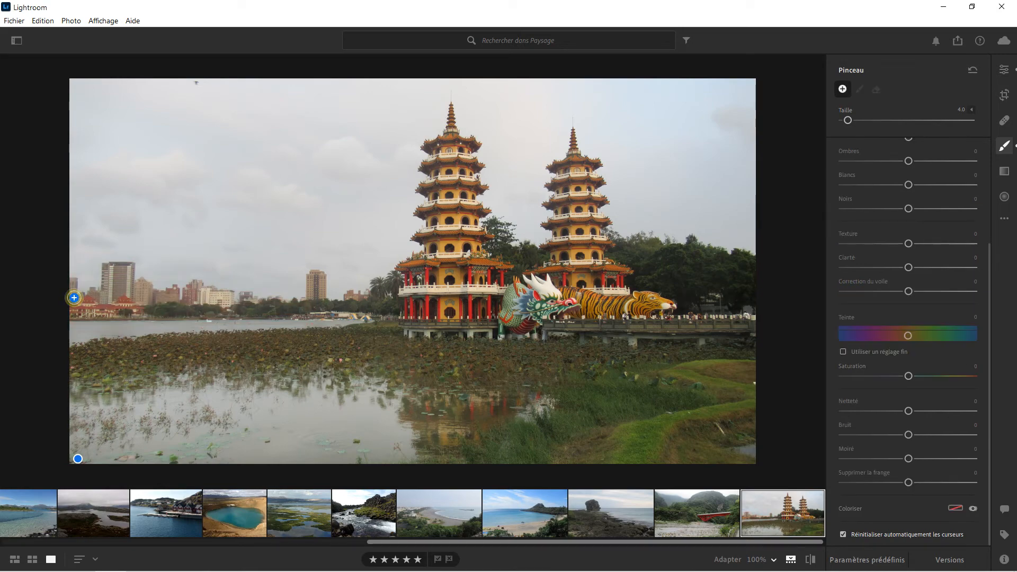
click(79, 457)
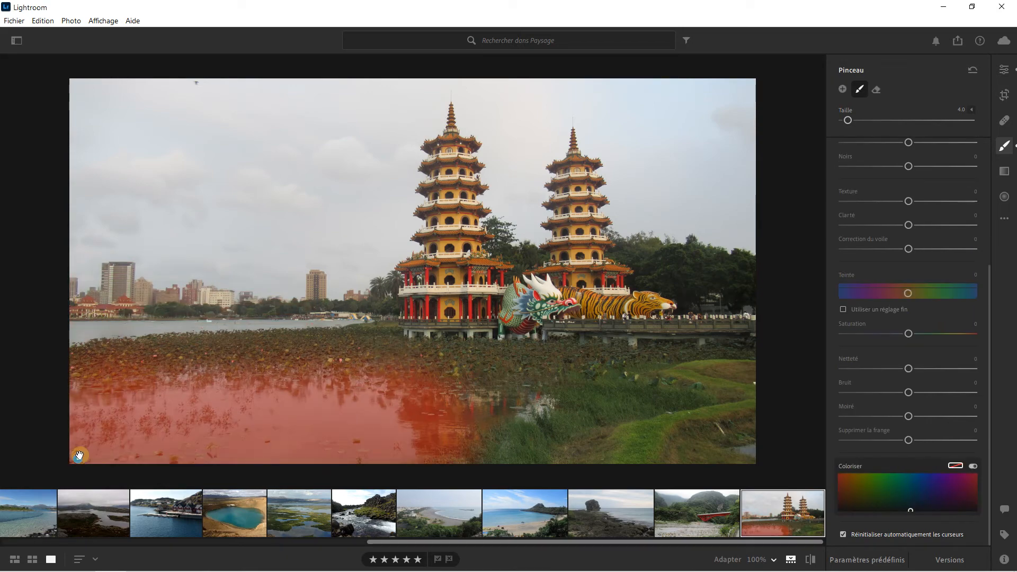
click(79, 455)
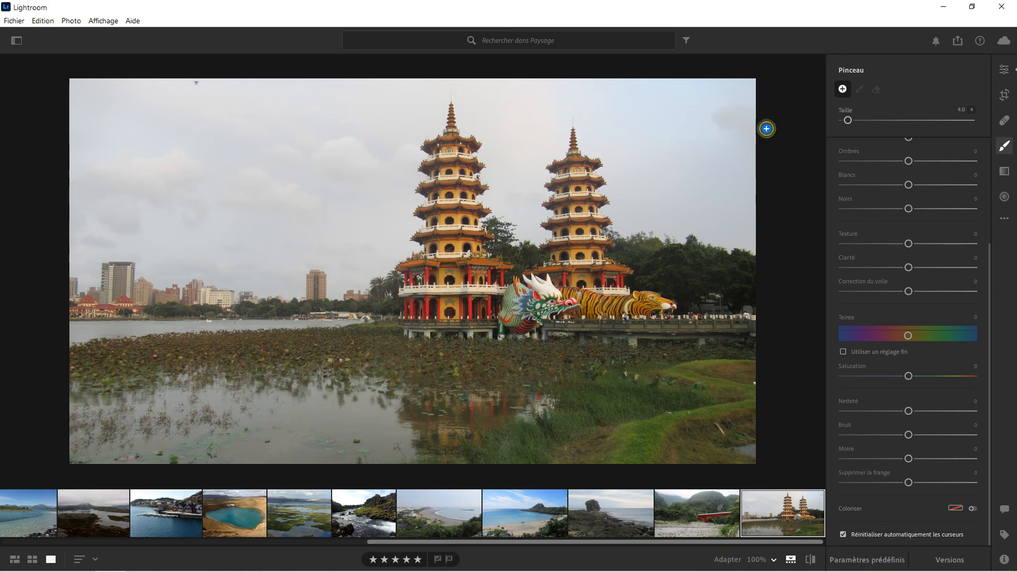
- Leave the brush and open the light adjustments for the whole photo
click(1001, 69)
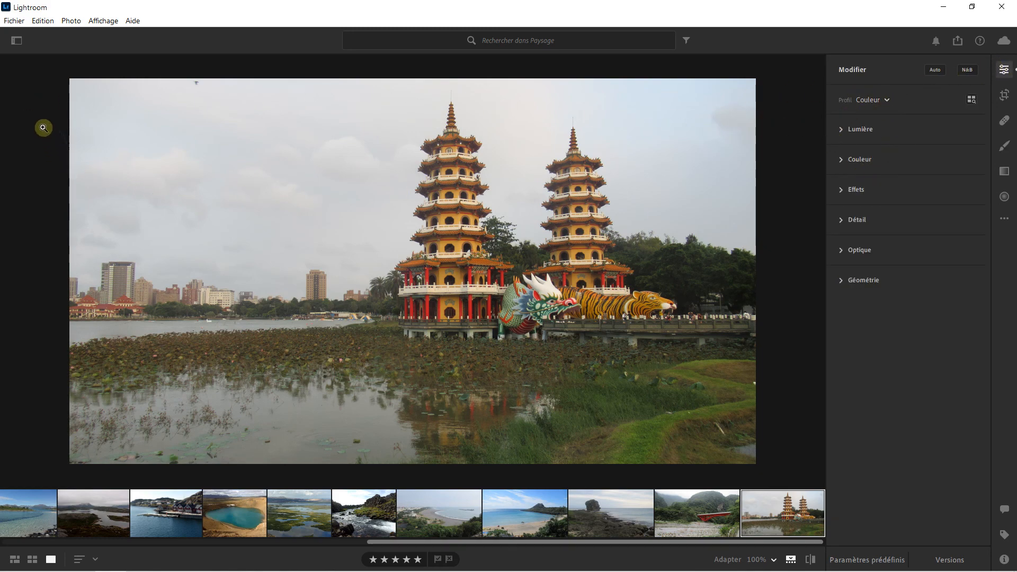
click(842, 129)
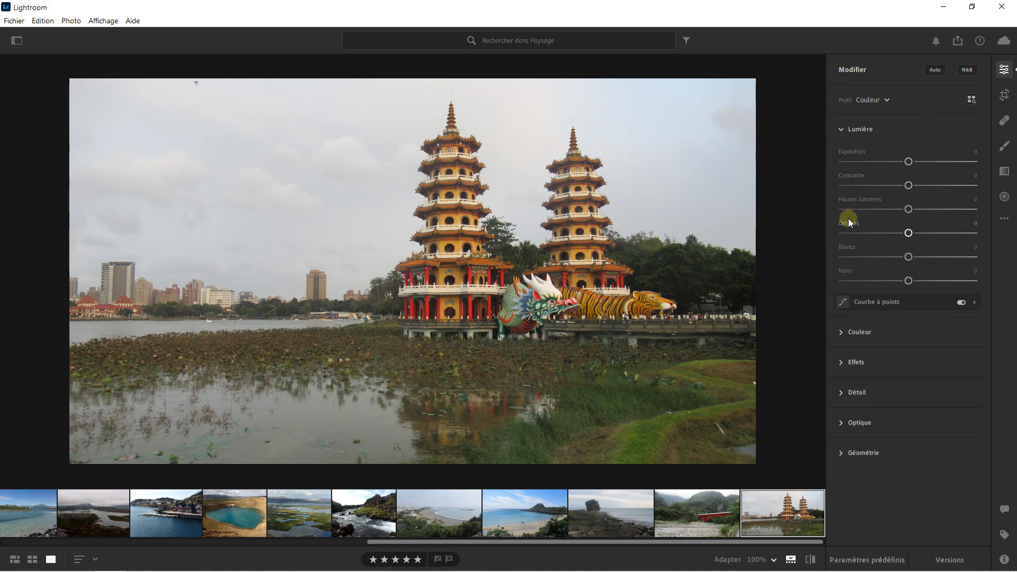